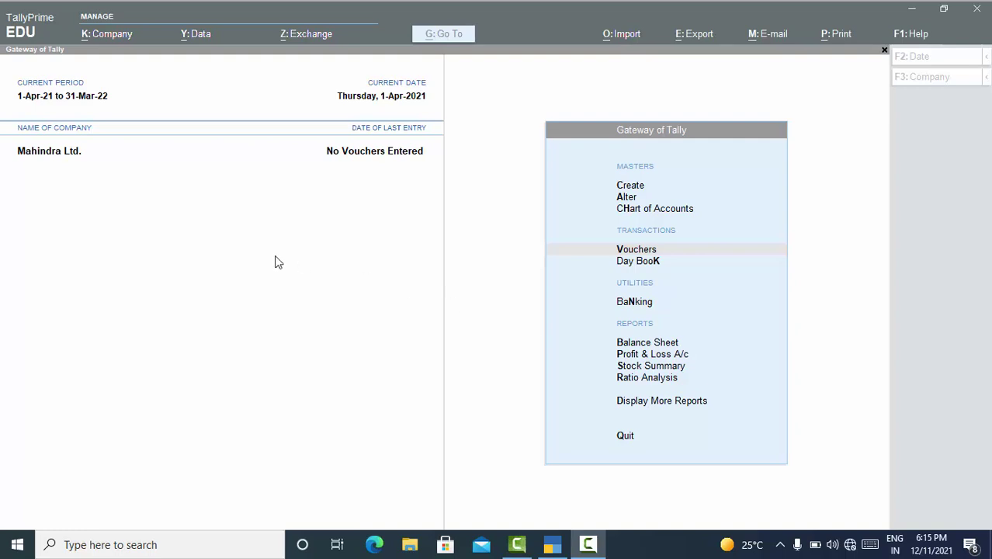
Step: Start a purchase voucher dated 1-Apr-21 and enter the supplier invoice number
{"action": "left_click", "coordinate": [250, 258]}
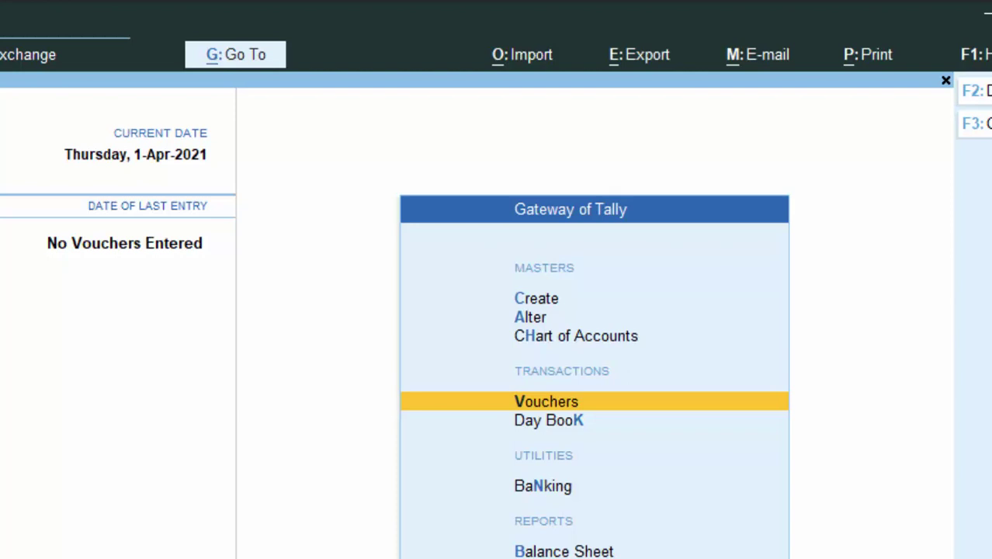
{"action": "key", "text": "Return"}
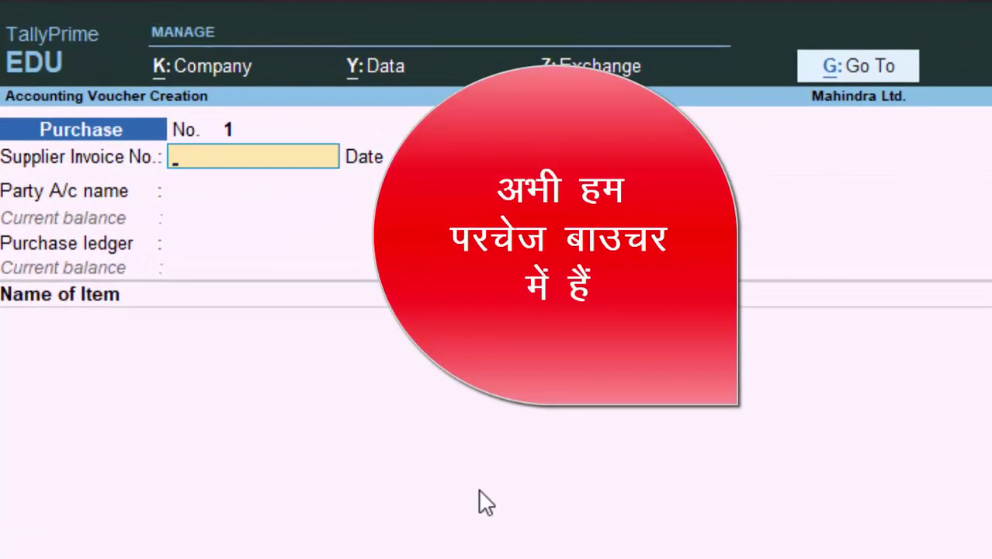
{"action": "type", "text": "7698"}
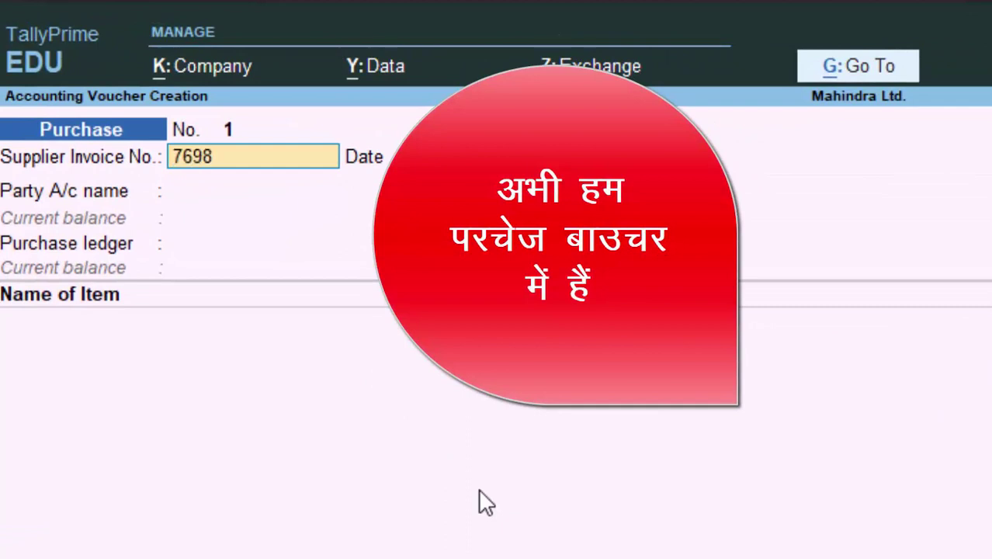
{"action": "key", "text": "Return"}
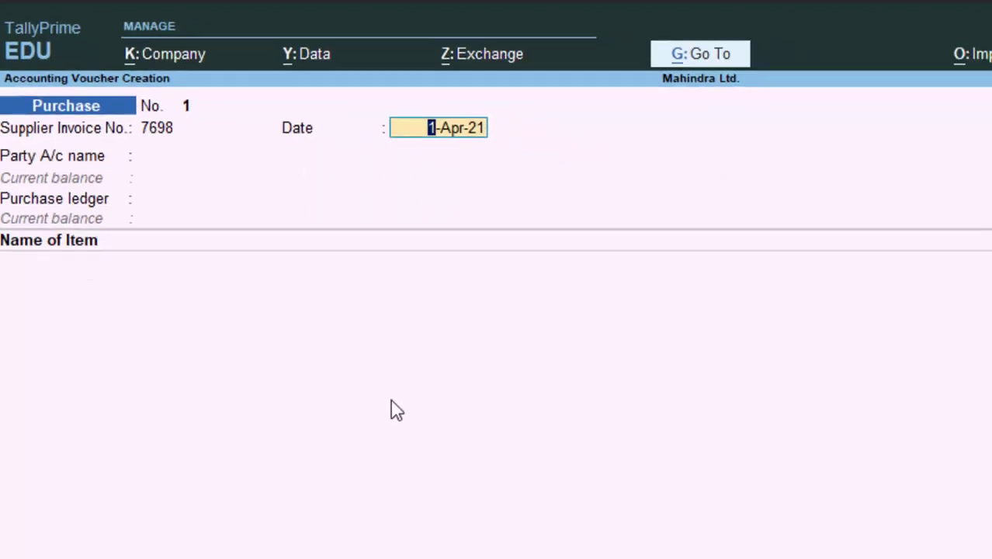
{"action": "key", "text": "Return"}
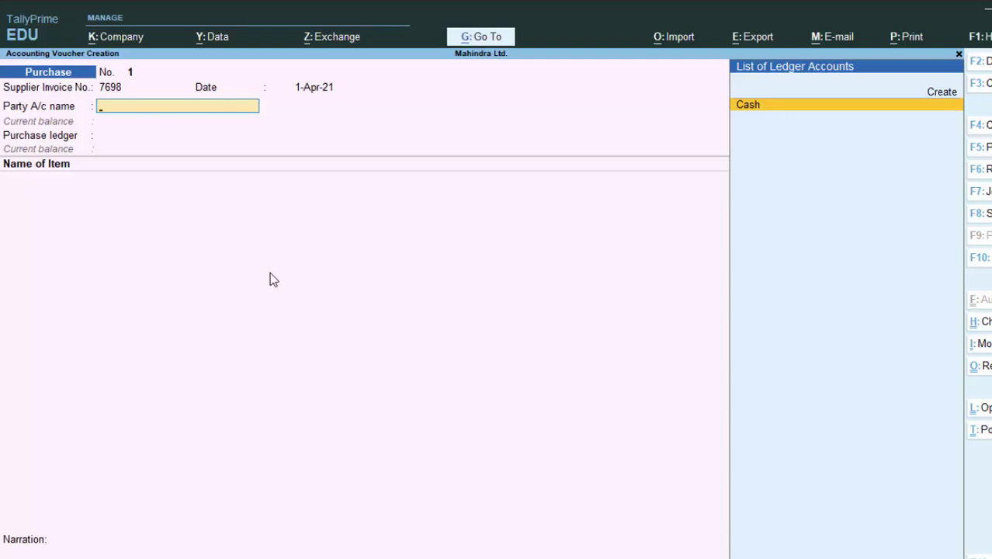
Step: Keep Cash as party and enter the supplier's name as the billing name
{"action": "key", "text": "Return"}
{"action": "key", "text": "Return"}
{"action": "key", "text": "Return"}
{"action": "key", "text": "Return"}
{"action": "key", "text": "Return"}
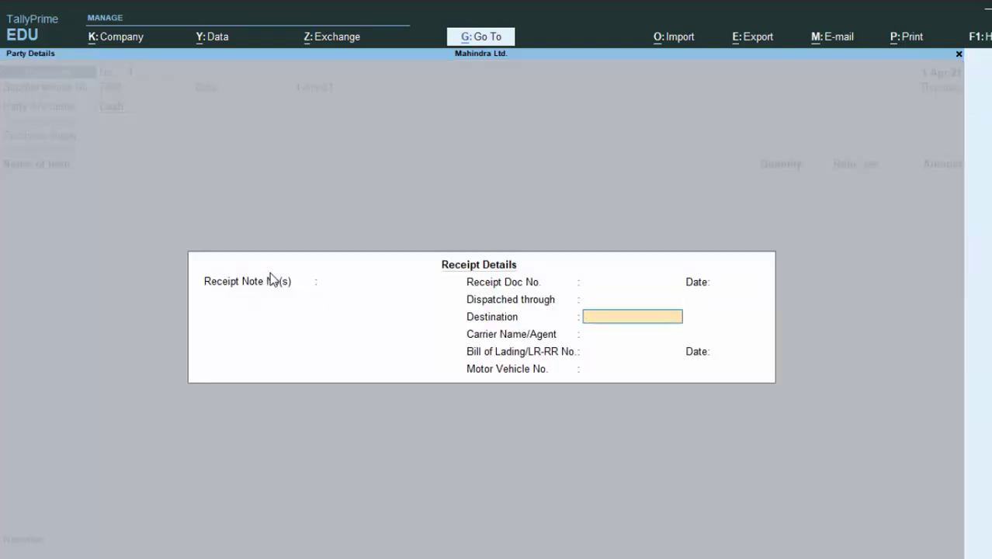
{"action": "key", "text": "Return"}
{"action": "key", "text": "Return"}
{"action": "key", "text": "Return"}
{"action": "key", "text": "Return"}
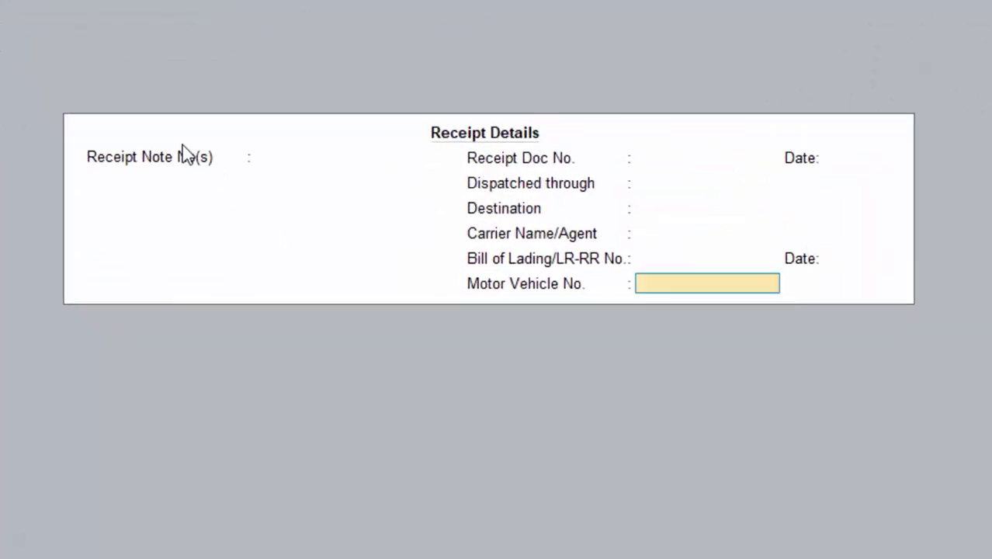
{"action": "key", "text": "Return"}
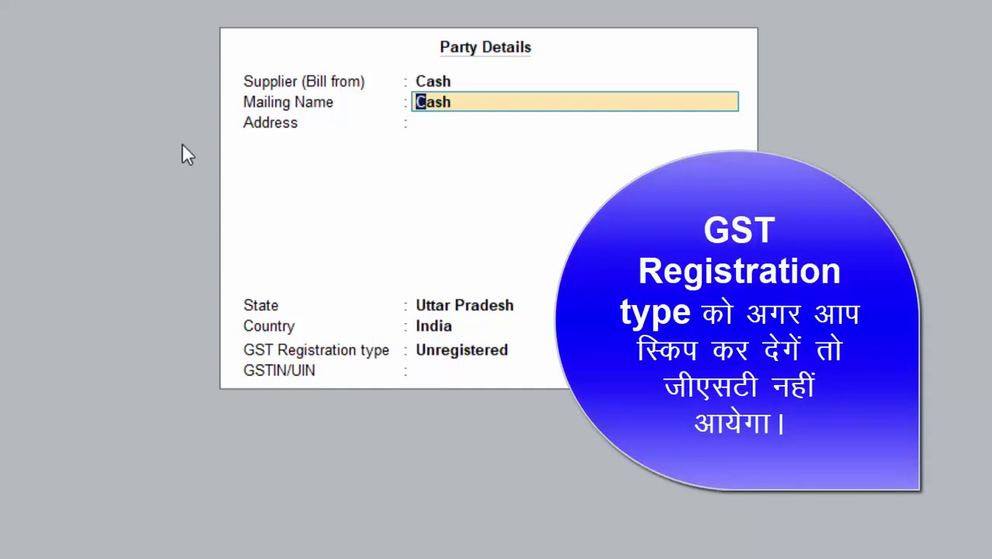
{"action": "key", "text": "BackSpace"}
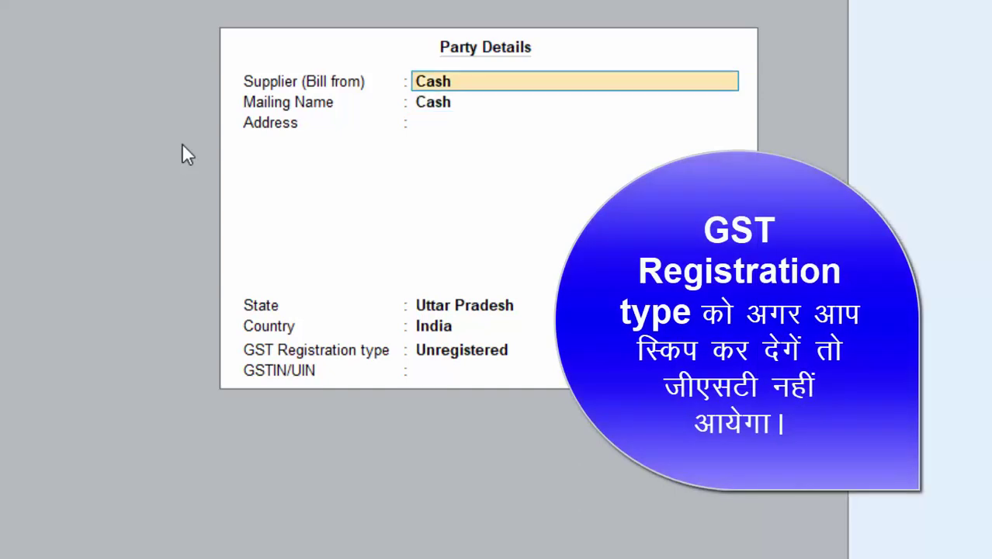
{"action": "type", "text": "M"}
{"action": "type", "text": "r."}
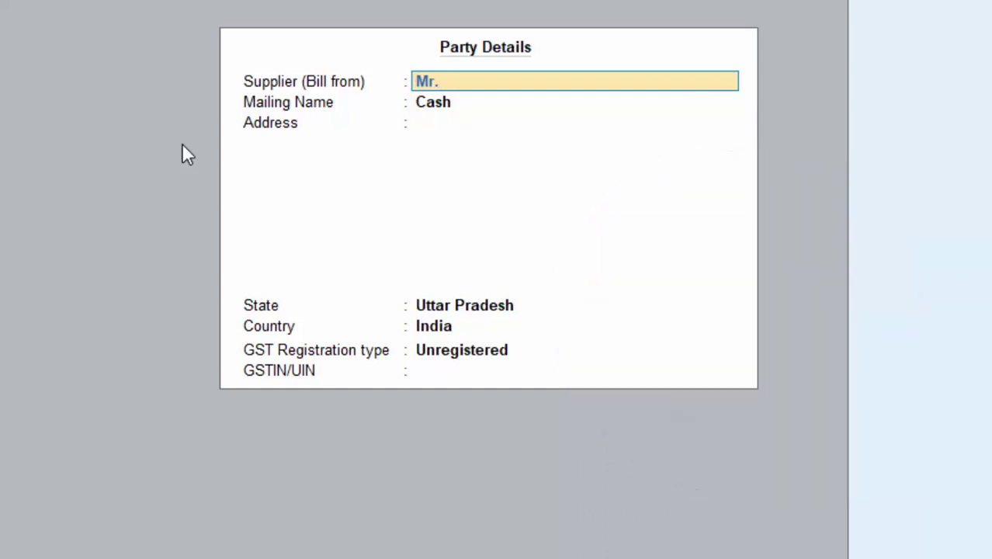
{"action": "type", "text": "Ram"}
{"action": "key", "text": "Return"}
{"action": "key", "text": "Return"}
{"action": "key", "text": "Return"}
{"action": "key", "text": "Return"}
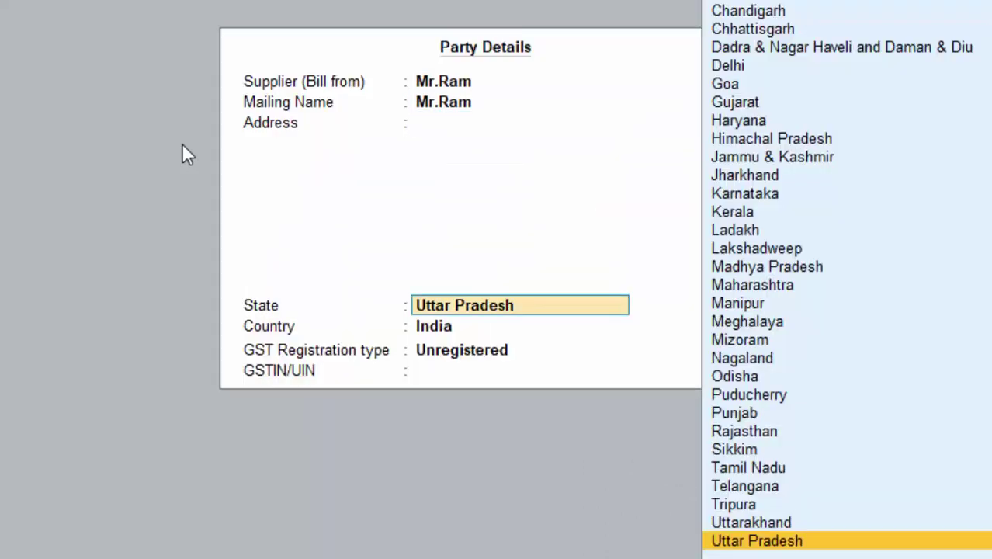
{"action": "key", "text": "Return"}
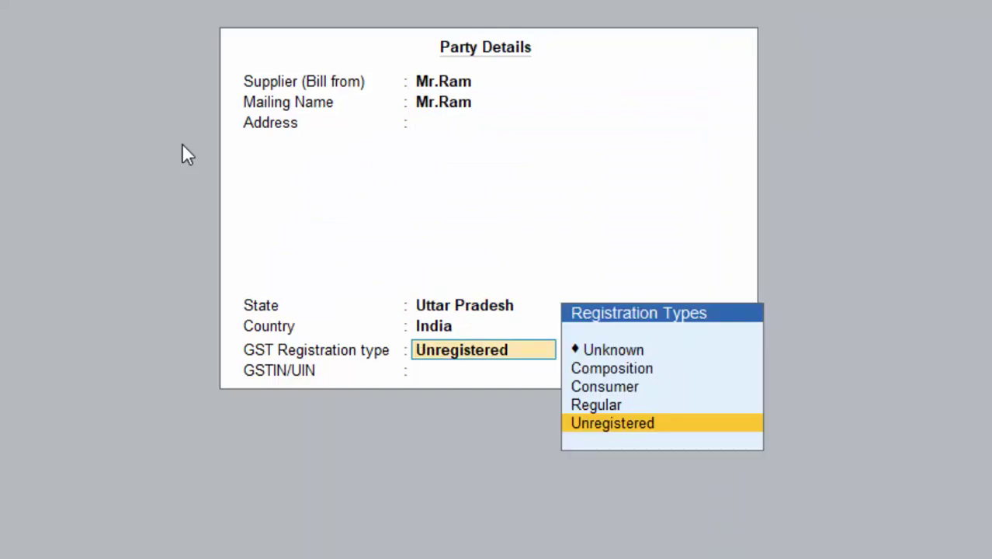
{"action": "key", "text": "Return"}
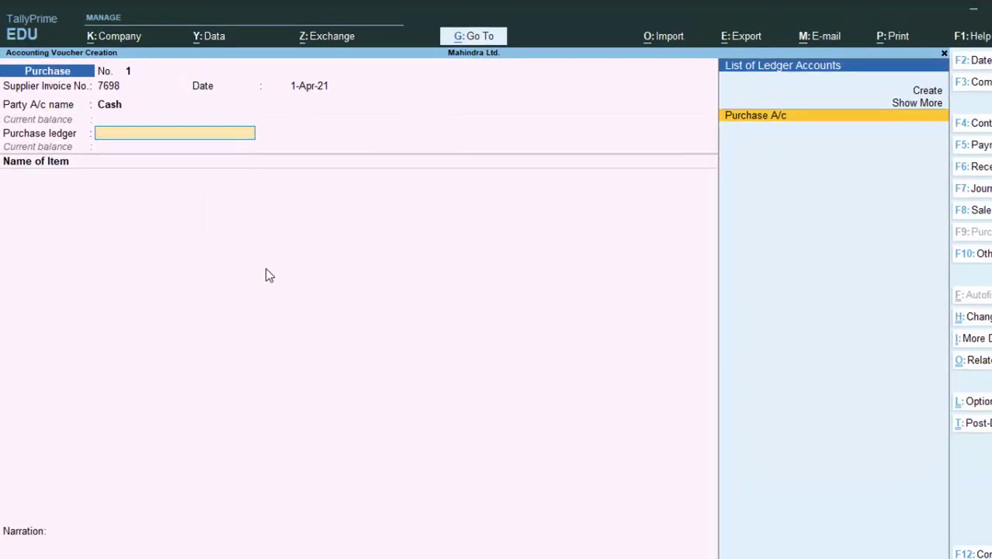
Step: Use Purchase A/c and add 7 Keyboards at 500.00, totalling 3,500.00
{"action": "key", "text": "Return"}
{"action": "type", "text": "K"}
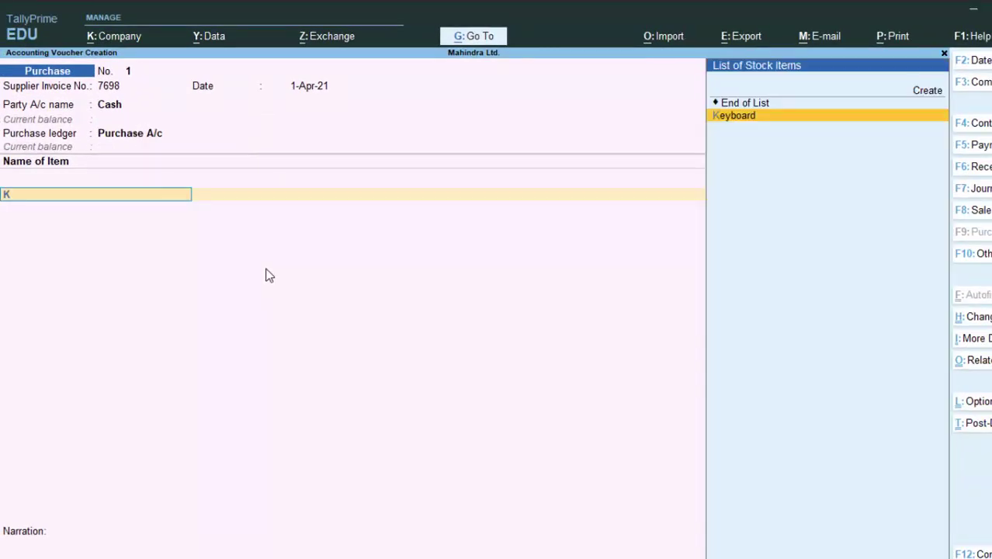
{"action": "key", "text": "Return"}
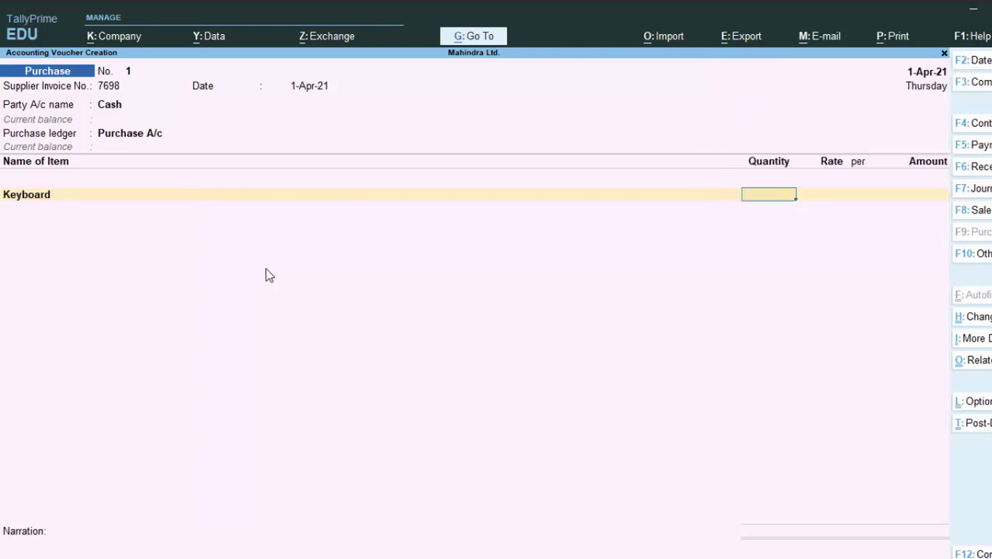
{"action": "type", "text": "7"}
{"action": "key", "text": "Return"}
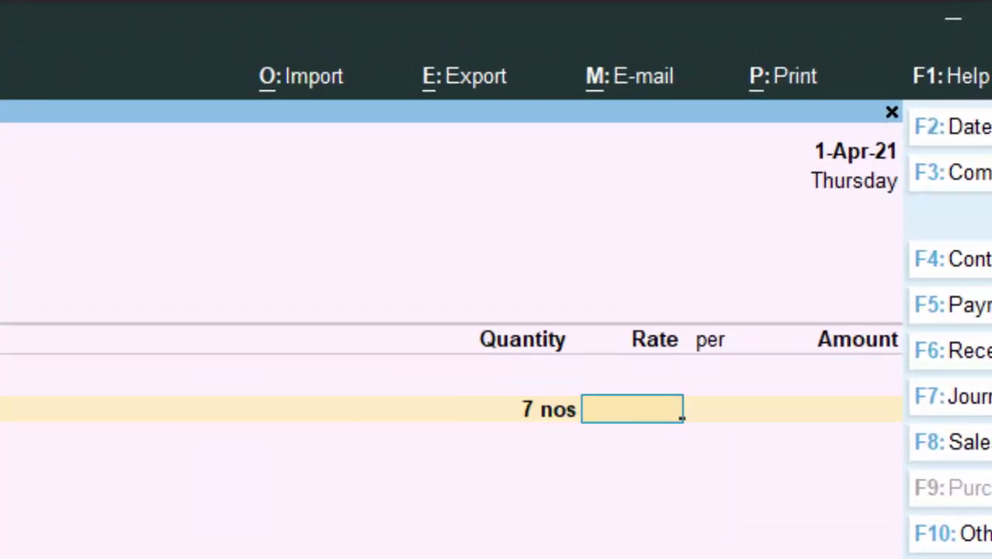
{"action": "type", "text": "500"}
{"action": "key", "text": "Return"}
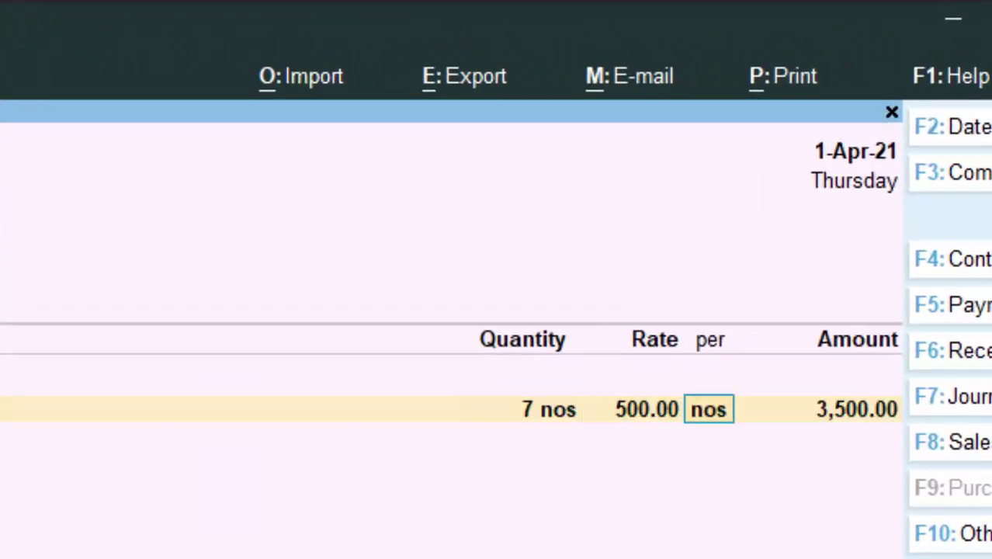
{"action": "key", "text": "Return"}
{"action": "key", "text": "Return"}
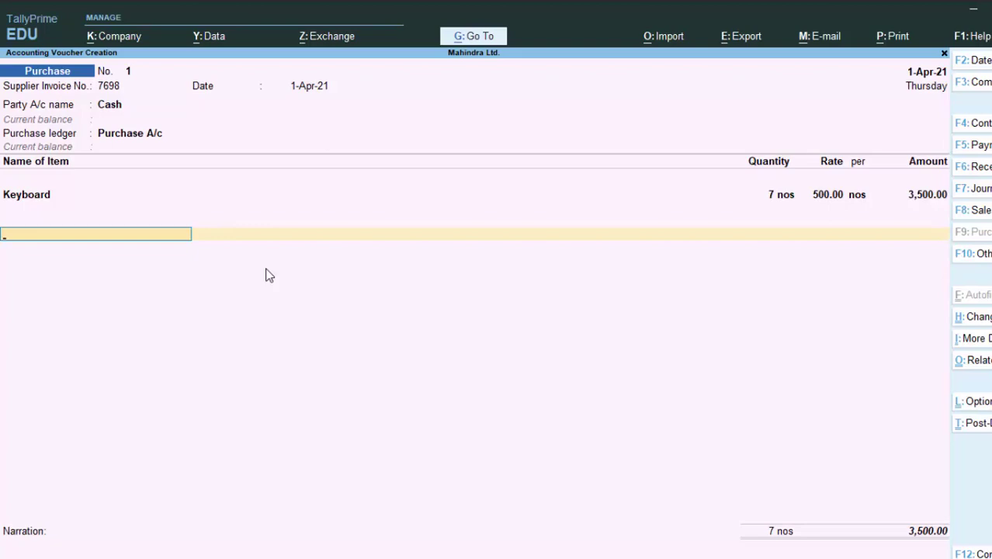
Step: End item entry and begin creating a new ledger from the ledger list
{"action": "key", "text": "Return"}
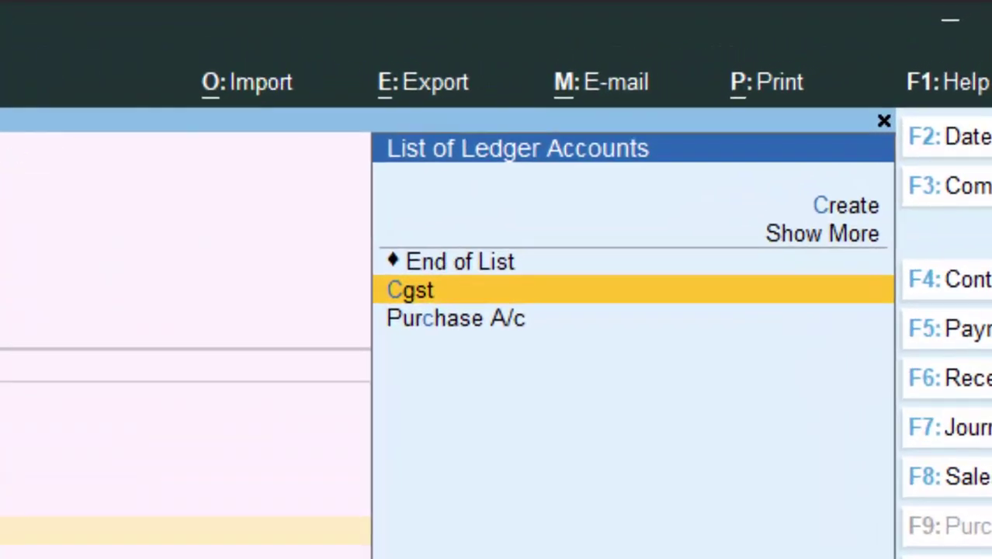
{"action": "key", "text": "alt"}
{"action": "left_click", "coordinate": [840, 211]}
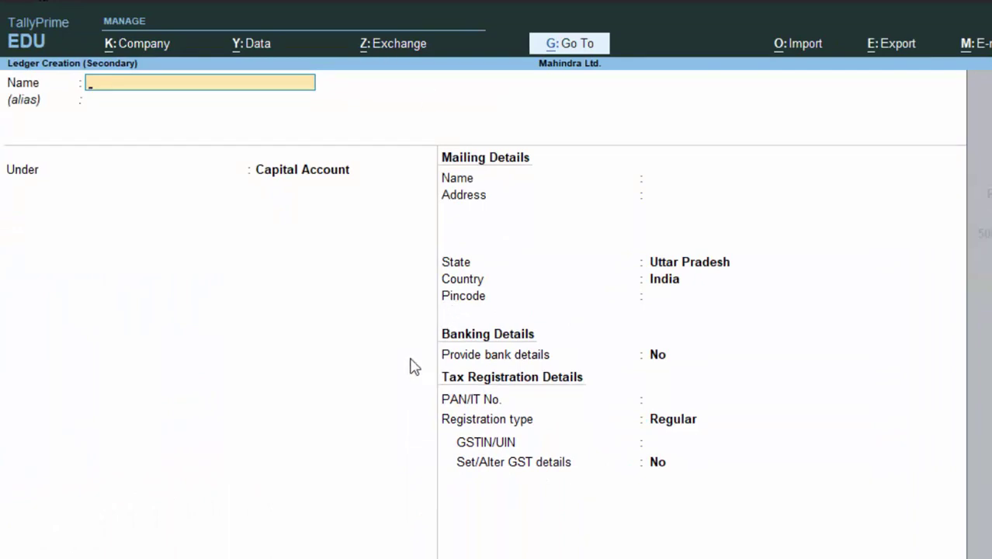
Step: Name the new ledger Sgst and place it under Duties & Taxes
{"action": "type", "text": "S"}
{"action": "type", "text": "gs"}
{"action": "type", "text": "t"}
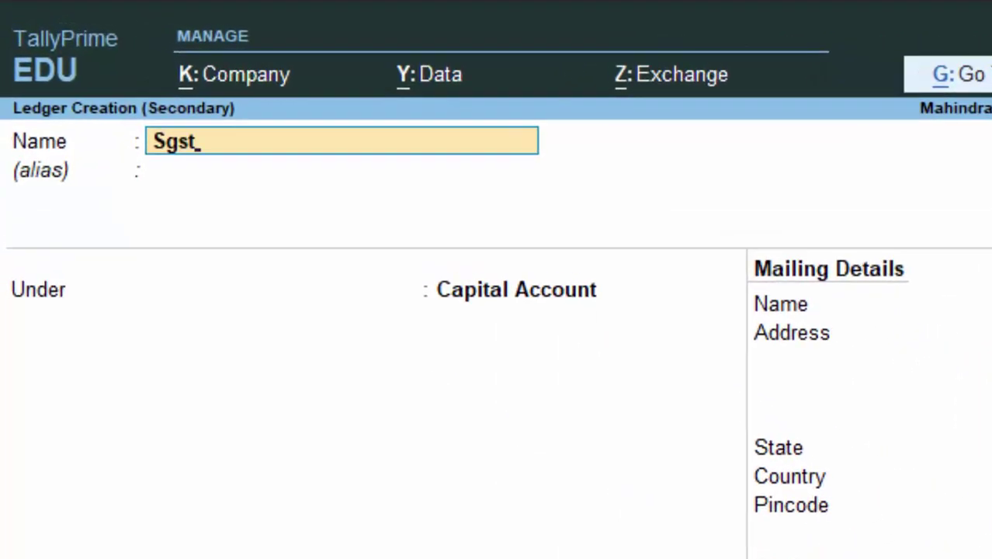
{"action": "key", "text": "Return"}
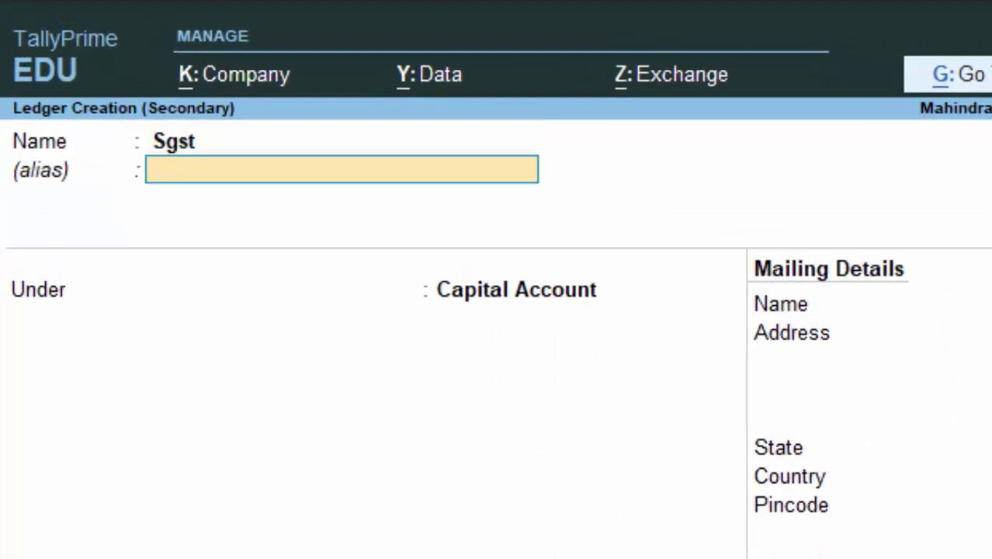
{"action": "key", "text": "Return"}
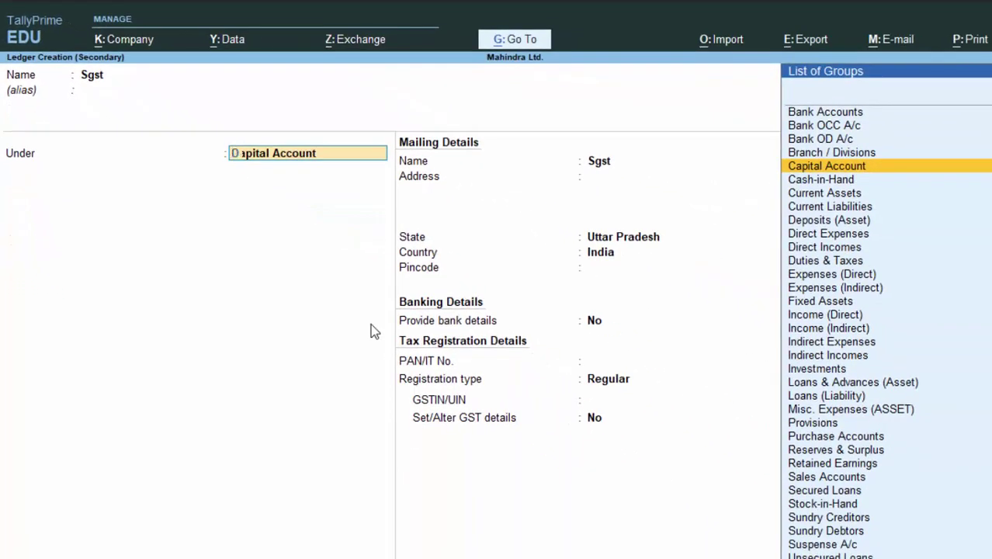
{"action": "type", "text": "D"}
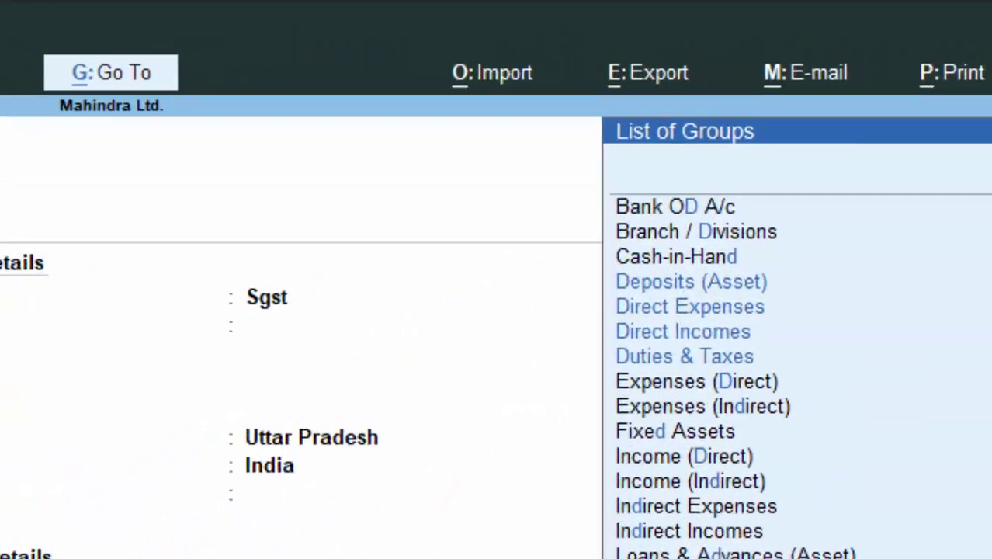
{"action": "key", "text": "Down"}
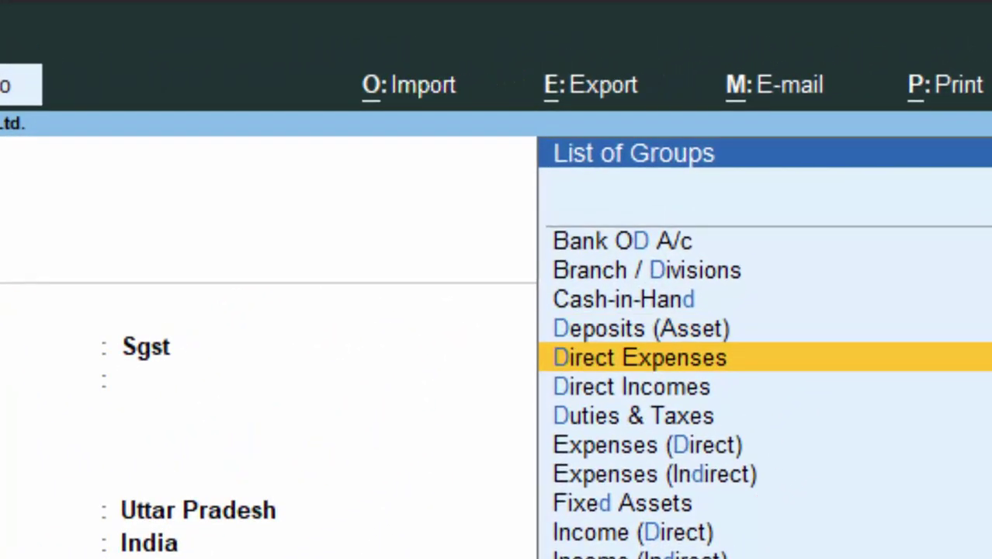
{"action": "key", "text": "Down"}
{"action": "key", "text": "Down"}
{"action": "key", "text": "Return"}
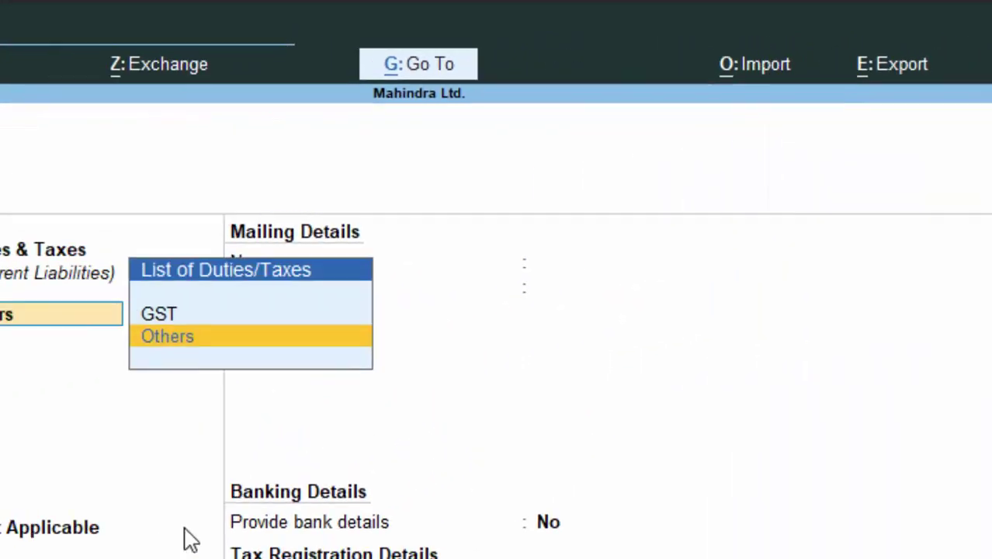
Step: Set the Sgst duty type to GST with State Tax at 0%
{"action": "type", "text": "O"}
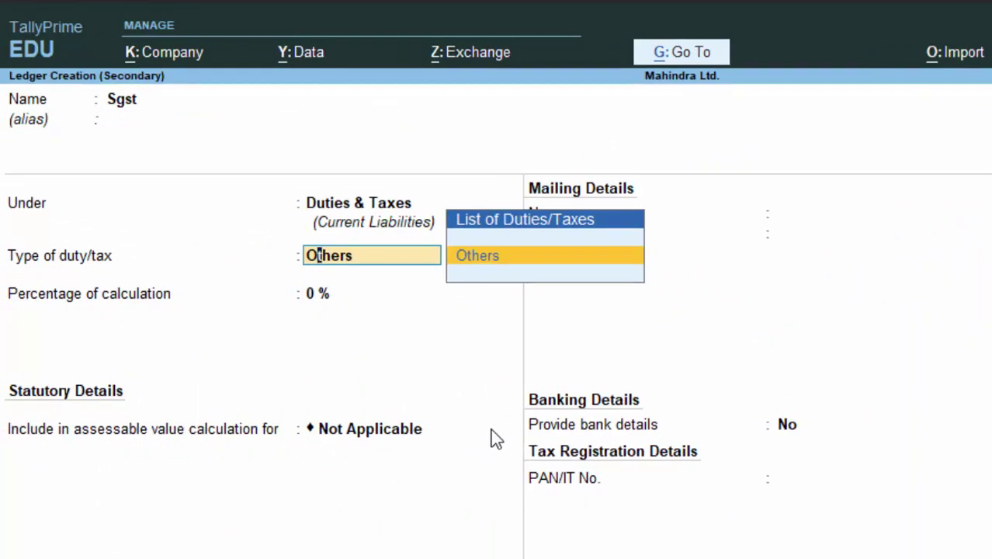
{"action": "key", "text": "BackSpace"}
{"action": "key", "text": "BackSpace"}
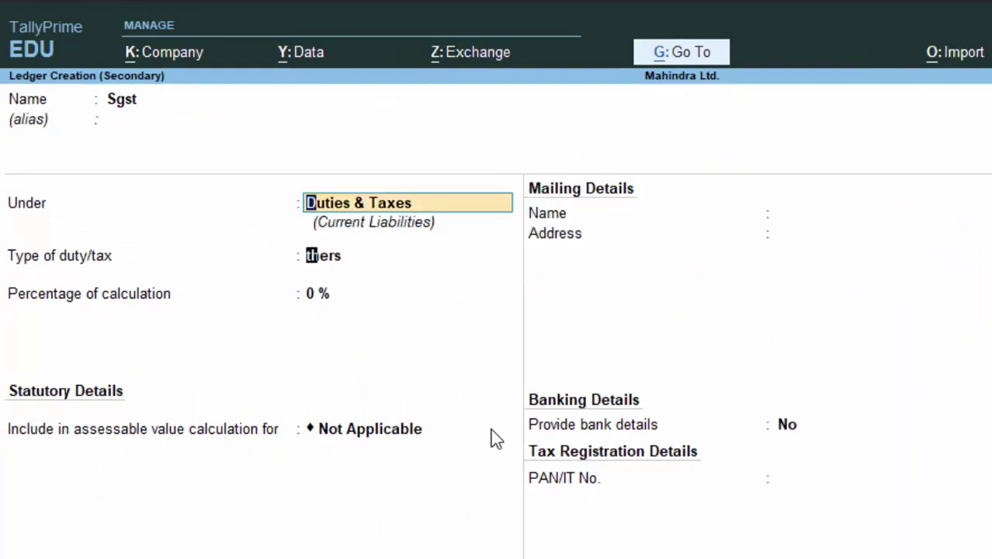
{"action": "key", "text": "Return"}
{"action": "key", "text": "Up"}
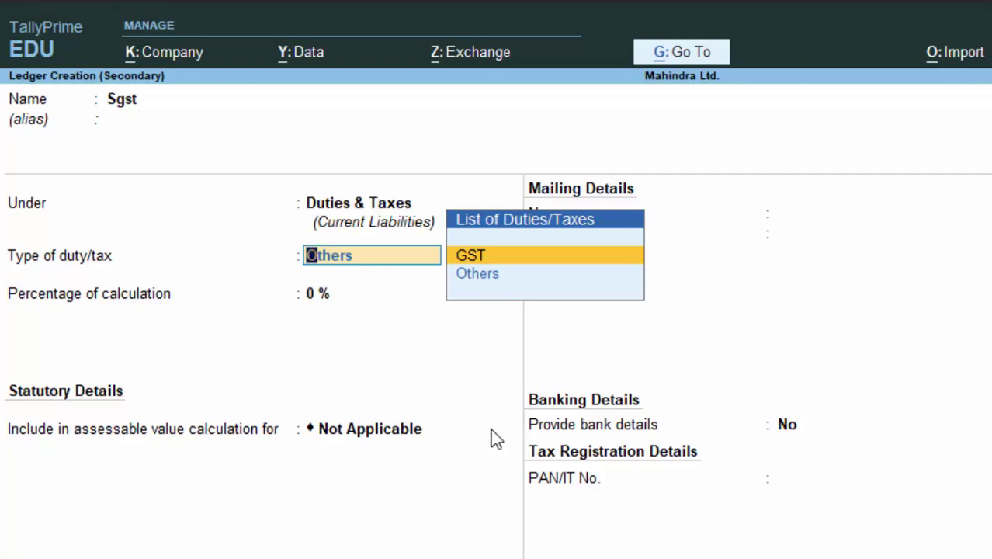
{"action": "key", "text": "Return"}
{"action": "key", "text": "Down"}
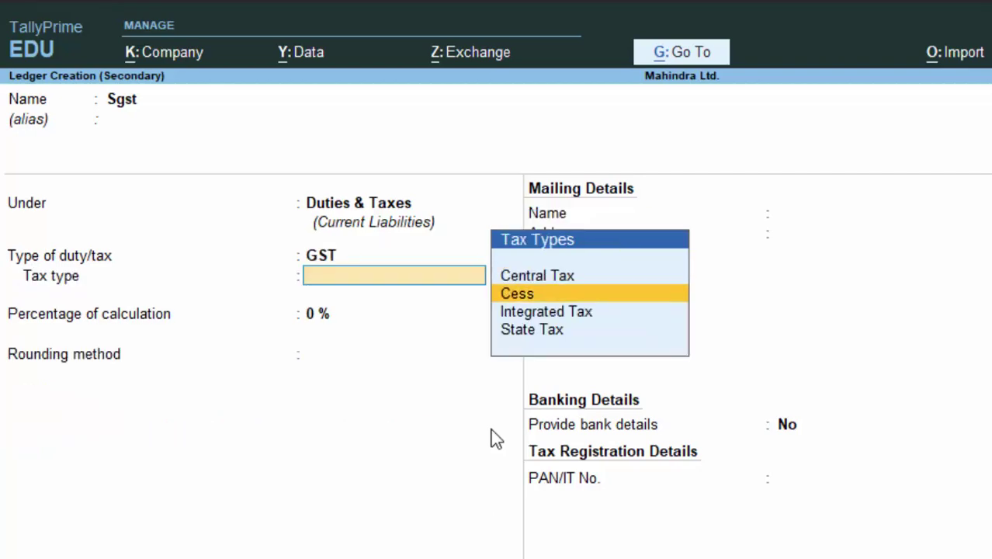
{"action": "key", "text": "Down"}
{"action": "key", "text": "Down"}
{"action": "key", "text": "Return"}
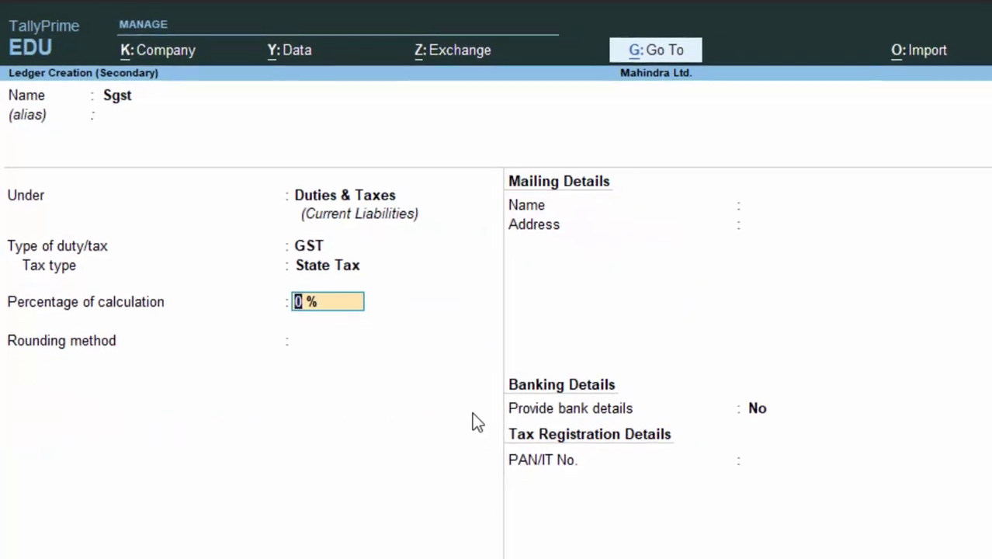
{"action": "key", "text": "Return"}
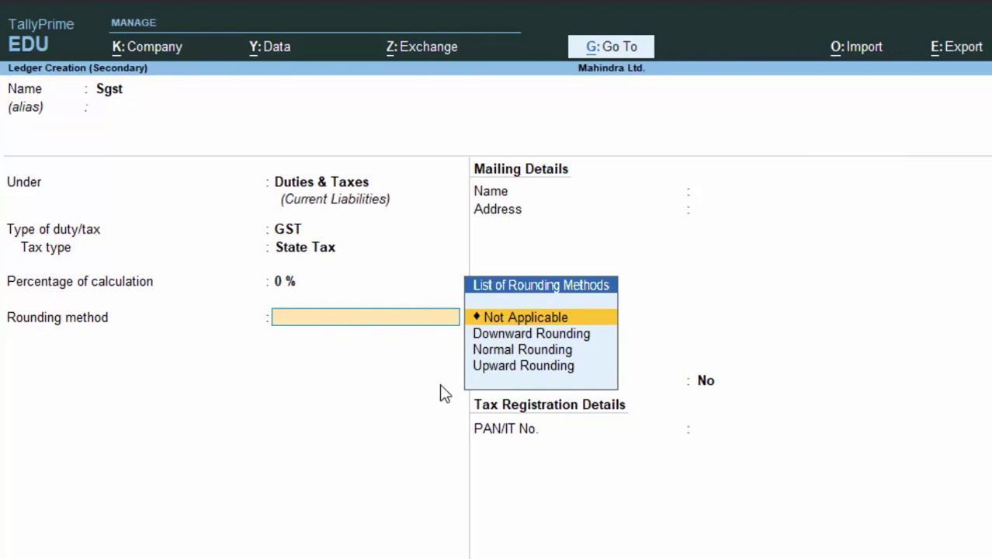
Step: Choose Normal Rounding with limit 0 and save the Sgst ledger
{"action": "key", "text": "Down"}
{"action": "key", "text": "Down"}
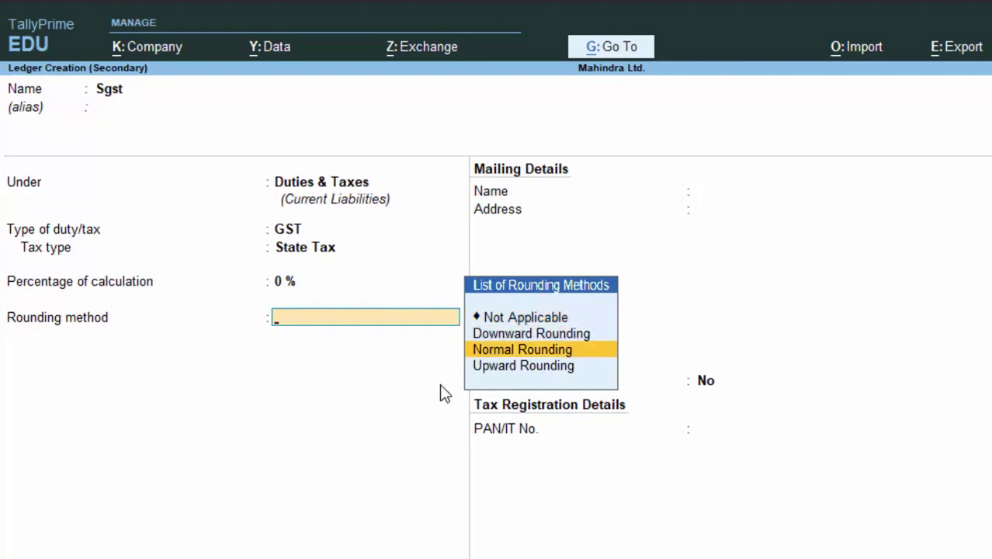
{"action": "key", "text": "Return"}
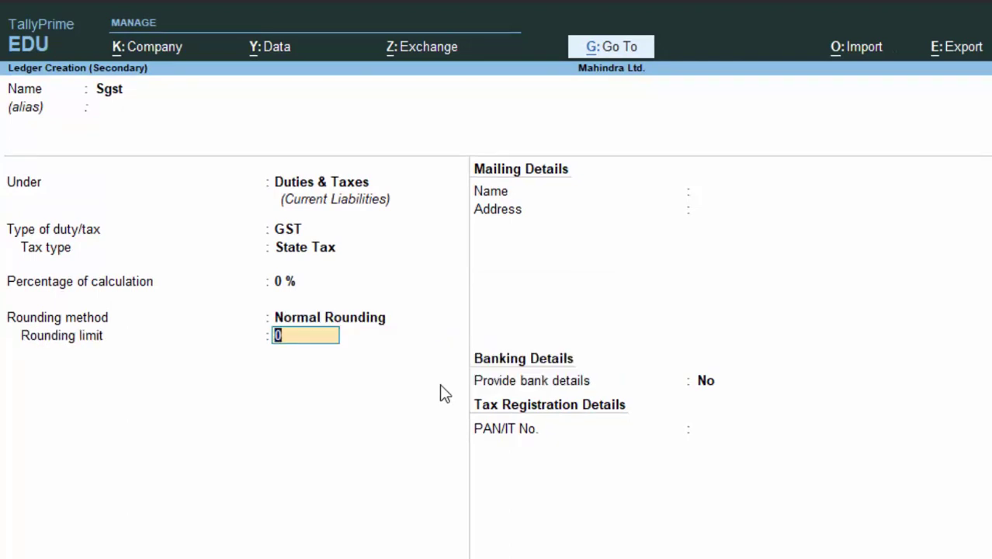
{"action": "key", "text": "Return"}
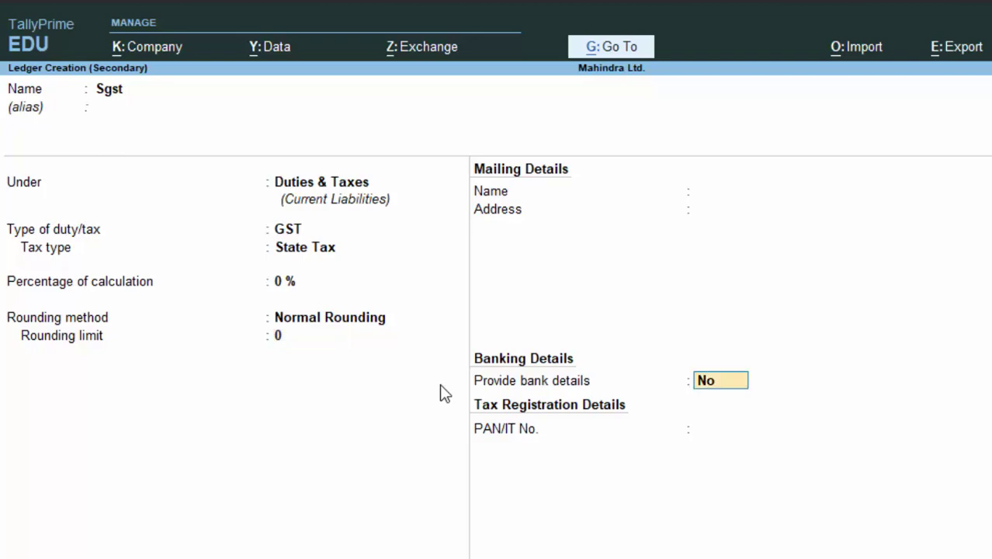
{"action": "key", "text": "Return"}
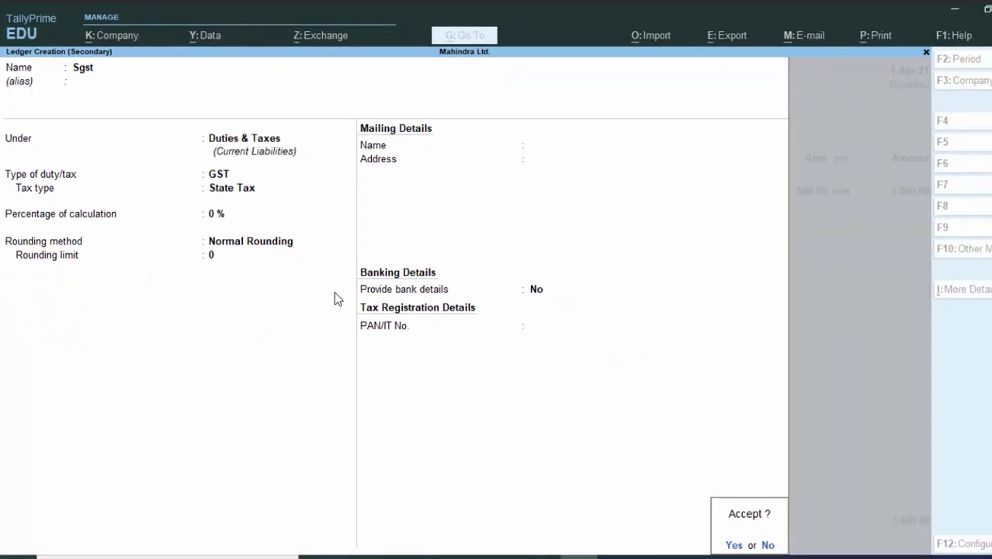
{"action": "key", "text": "Return"}
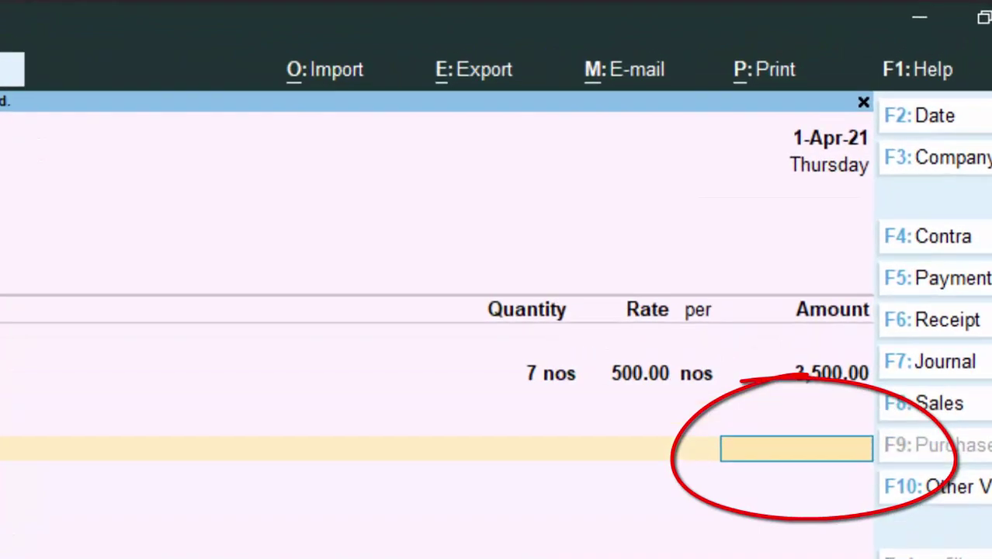
Step: Return to the purchase voucher to pick the party ledger account
{"action": "key", "text": "BackSpace"}
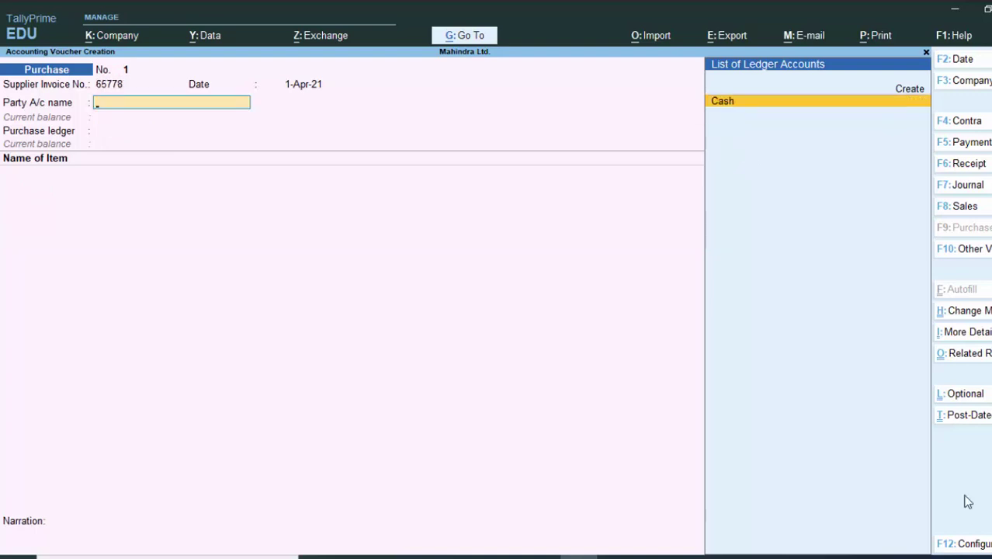
Step: Accept Cash as the party account and skip past the receipt details
{"action": "key", "text": "Return"}
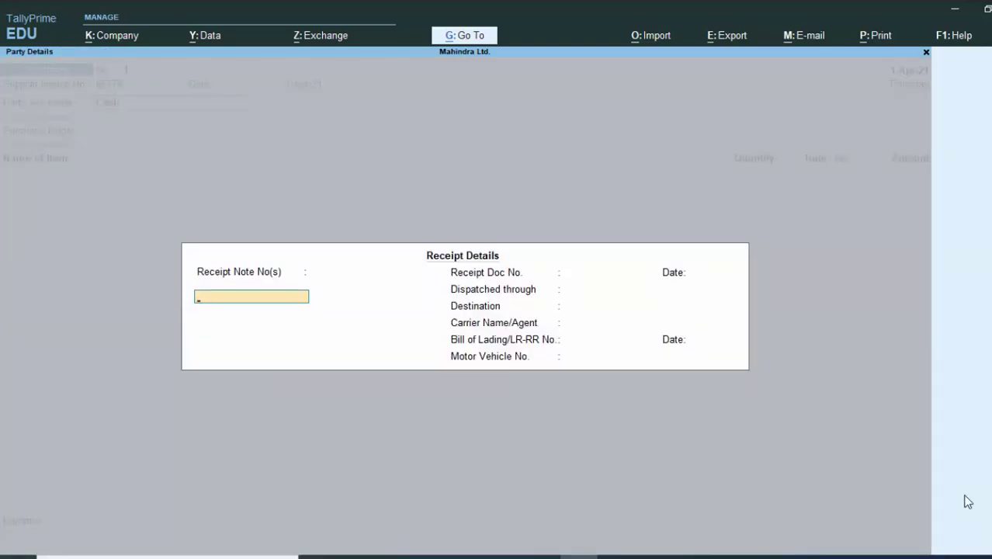
{"action": "key", "text": "Return"}
{"action": "key", "text": "Return"}
{"action": "key", "text": "Return"}
{"action": "key", "text": "Return"}
{"action": "key", "text": "Return"}
{"action": "key", "text": "Return"}
{"action": "key", "text": "Return"}
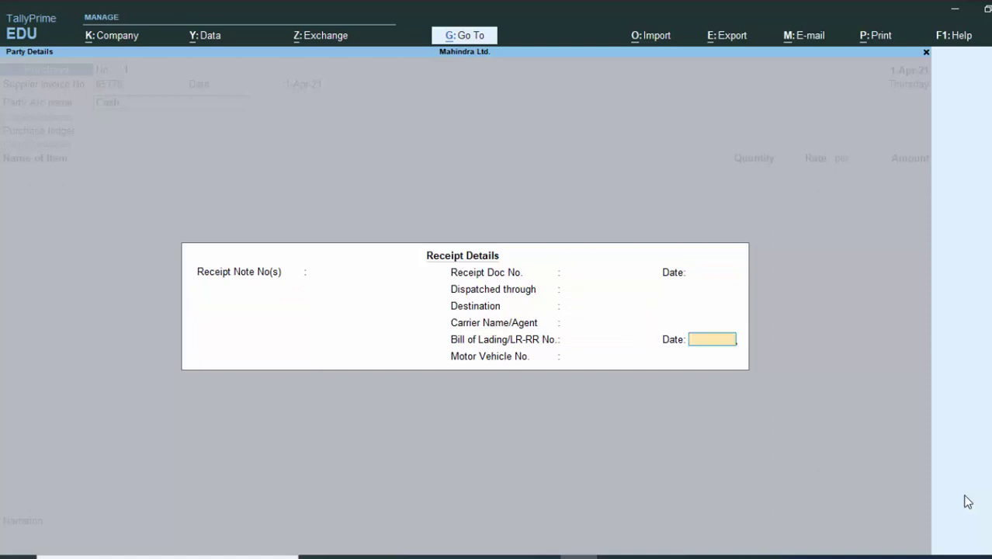
{"action": "key", "text": "Return"}
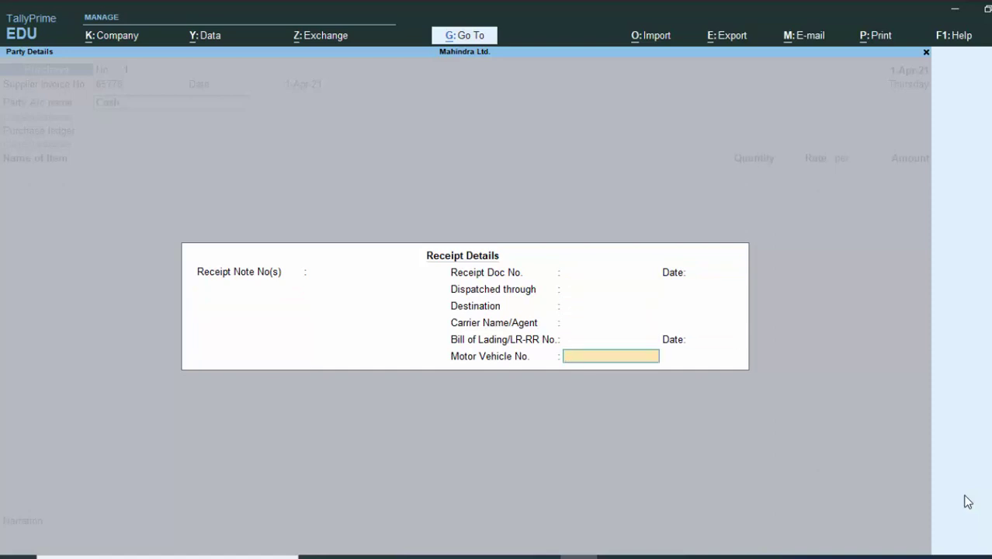
{"action": "key", "text": "Return"}
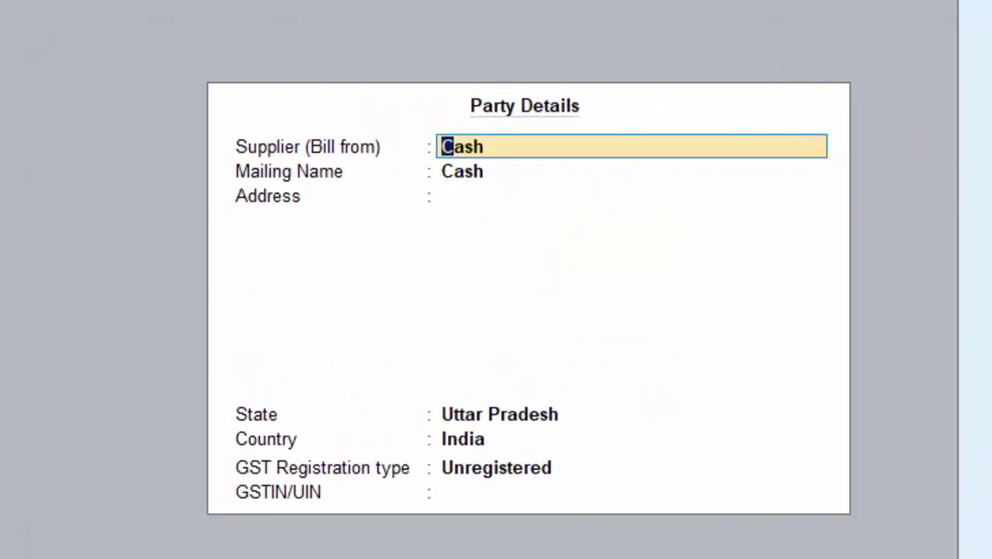
Step: Create the supplier as a new party, registered Regular under GST with its GSTIN
{"action": "key", "text": "Return"}
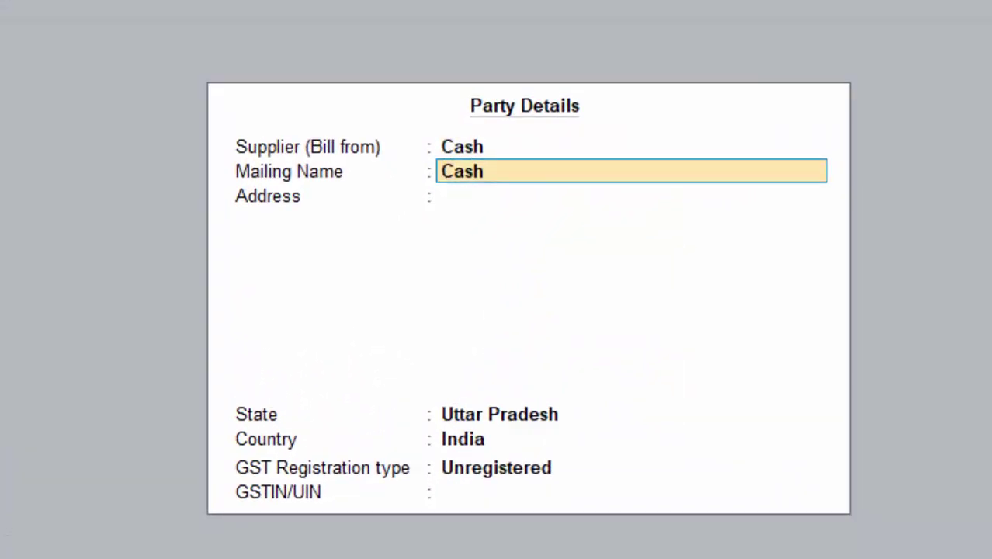
{"action": "key", "text": "BackSpace"}
{"action": "type", "text": "M"}
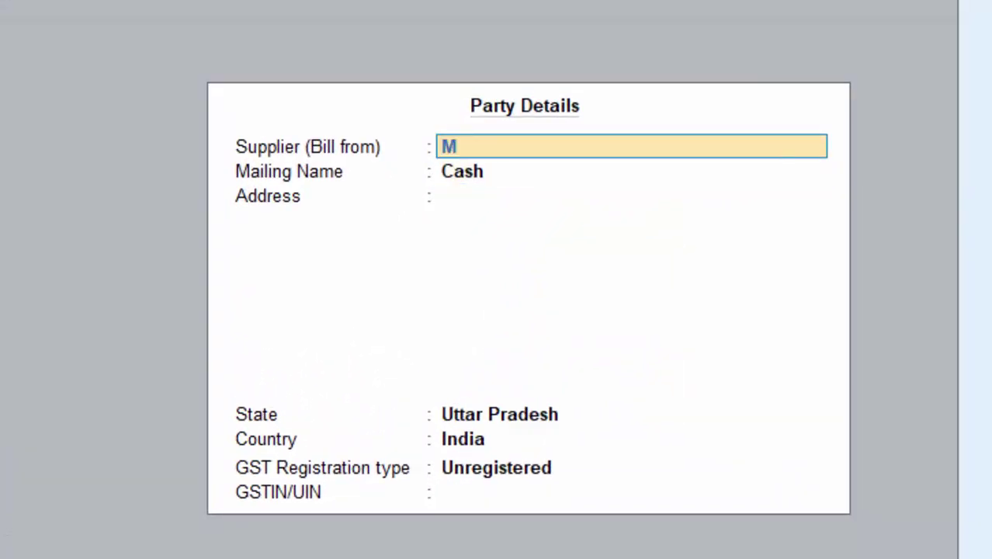
{"action": "type", "text": "r."}
{"action": "type", "text": "Ram"}
{"action": "key", "text": "Return"}
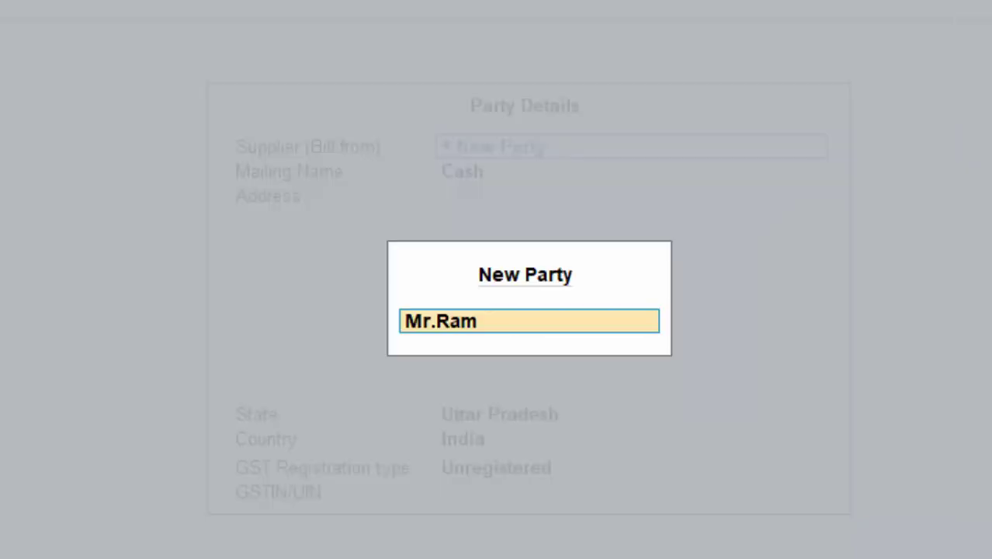
{"action": "key", "text": "Return"}
{"action": "key", "text": "Return"}
{"action": "key", "text": "Return"}
{"action": "key", "text": "Return"}
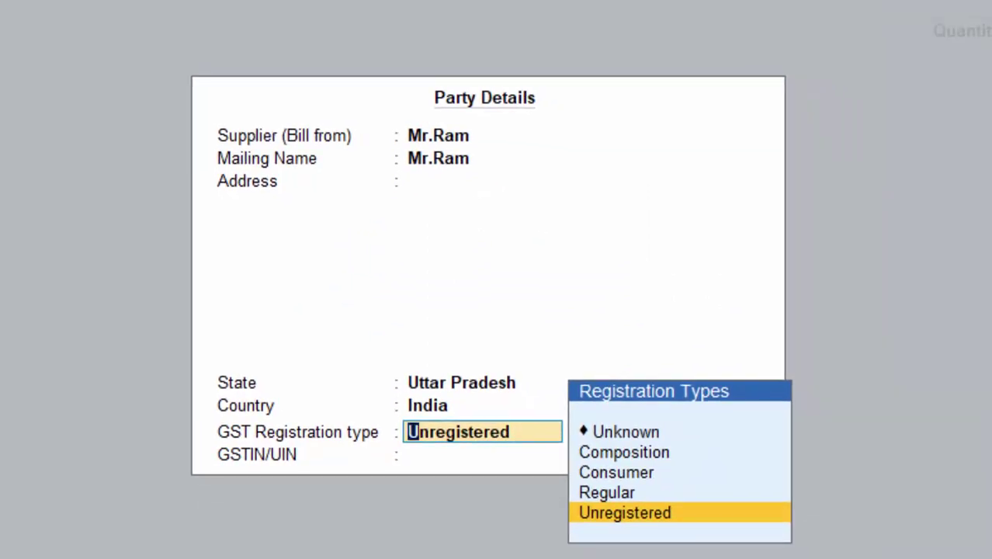
{"action": "key", "text": "Up"}
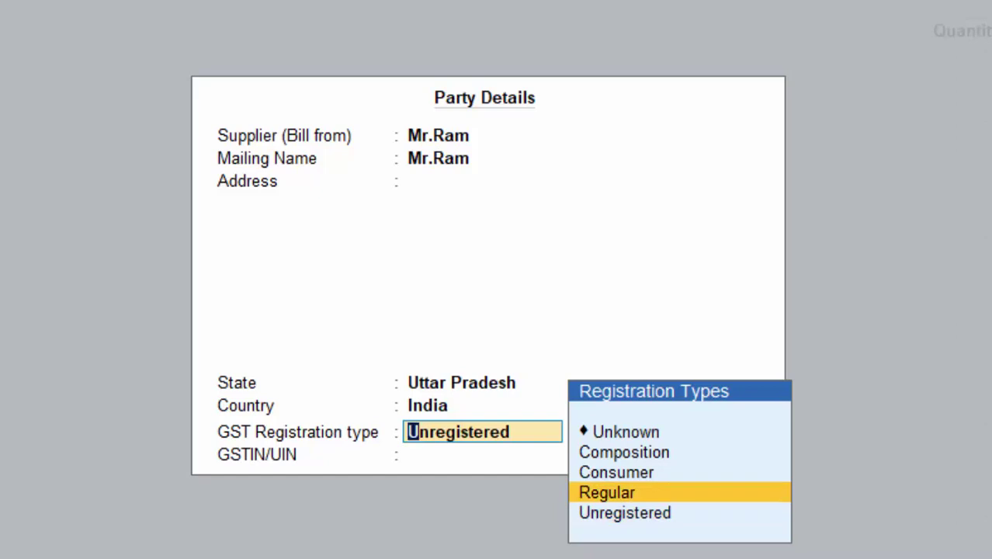
{"action": "key", "text": "Return"}
{"action": "type", "text": "G"}
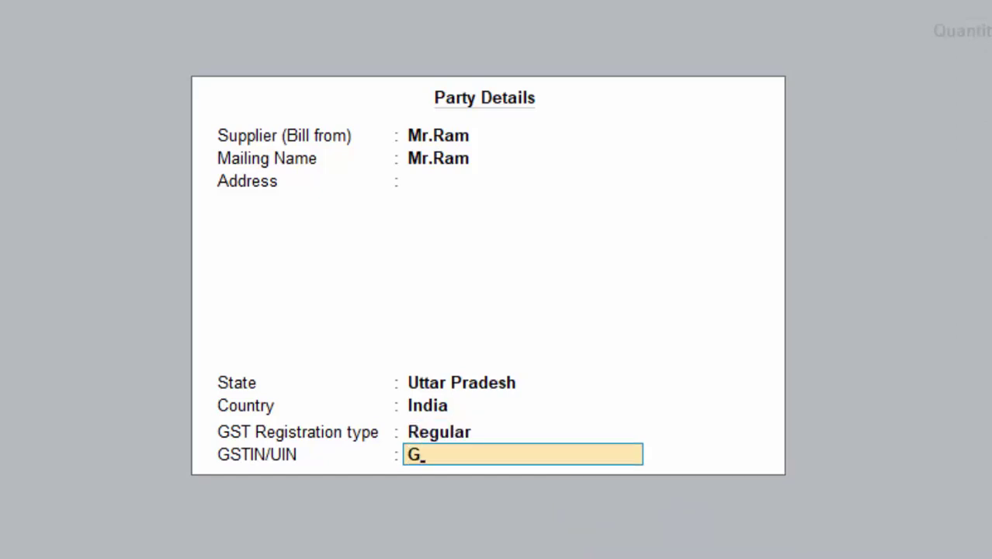
{"action": "type", "text": "IS"}
{"action": "type", "text": "PTYUI"}
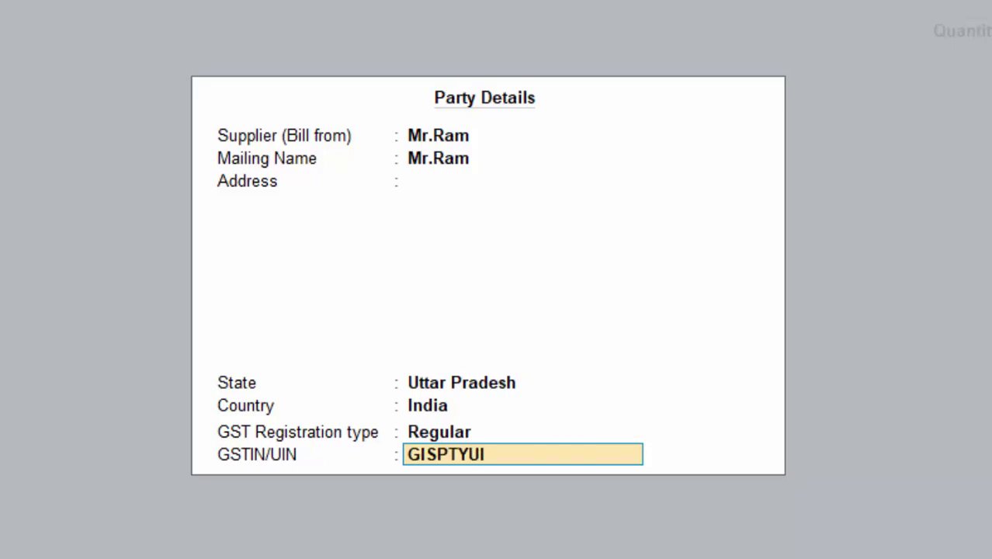
{"action": "type", "text": "O89765G"}
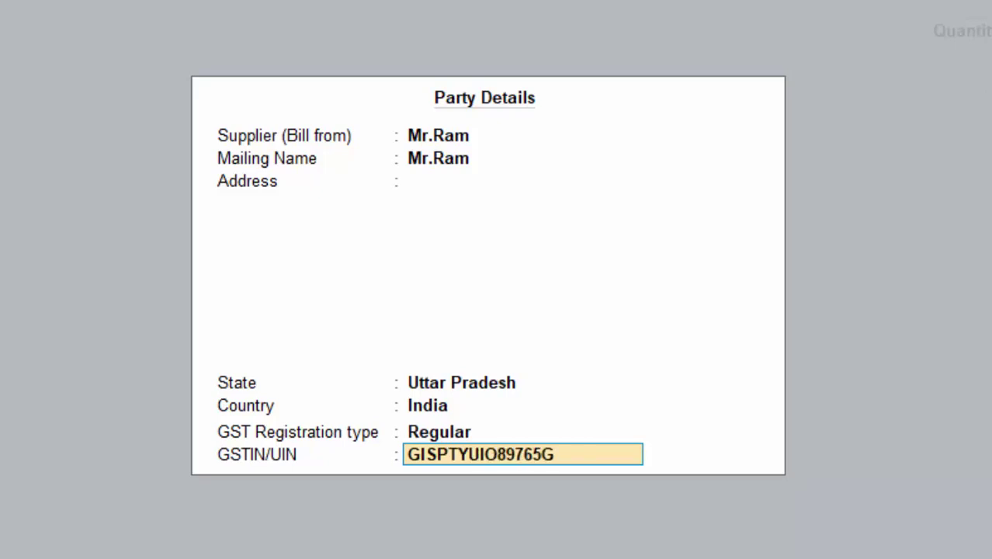
{"action": "key", "text": "Return"}
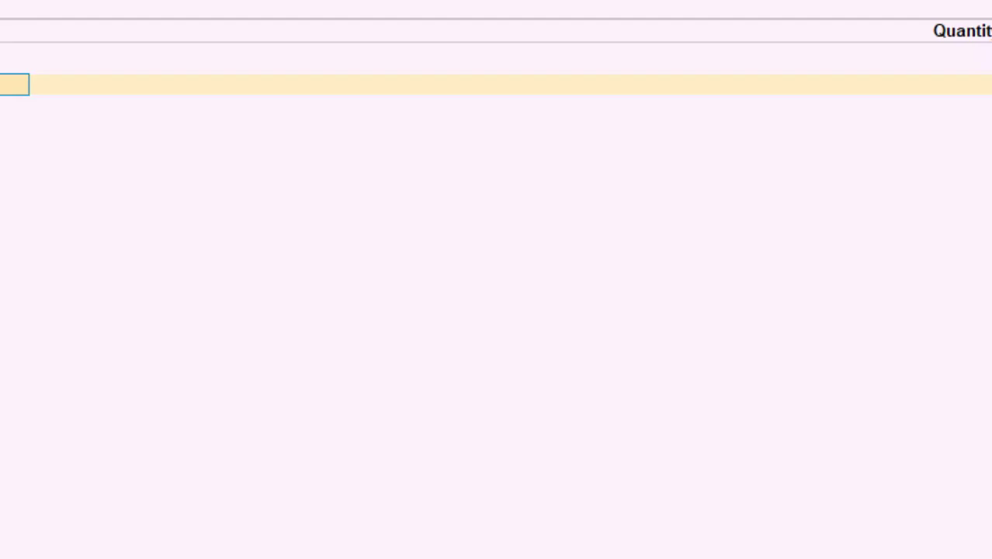
Step: Add 7 Keyboards at a rate of 500 each
{"action": "type", "text": "K"}
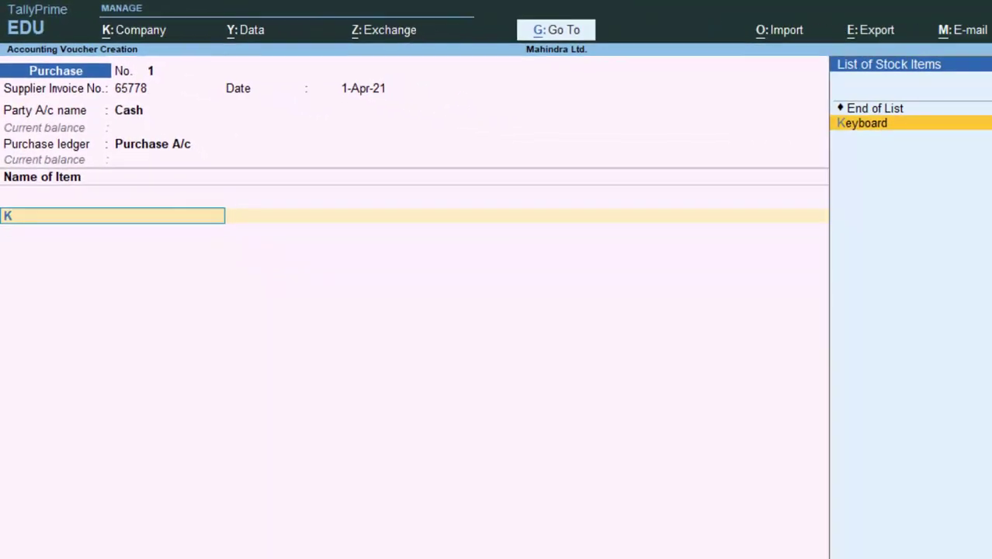
{"action": "key", "text": "Return"}
{"action": "type", "text": "7"}
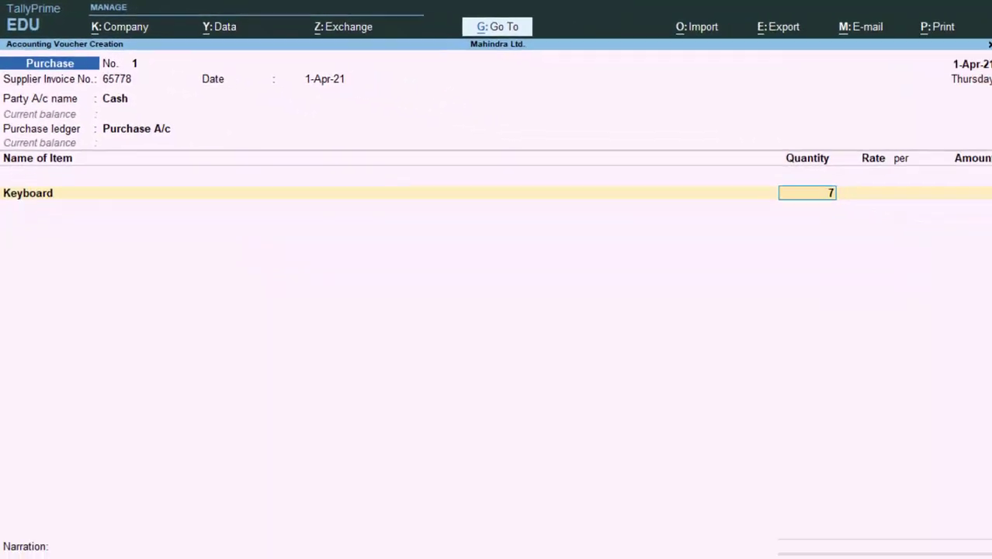
{"action": "key", "text": "Return"}
{"action": "type", "text": "500"}
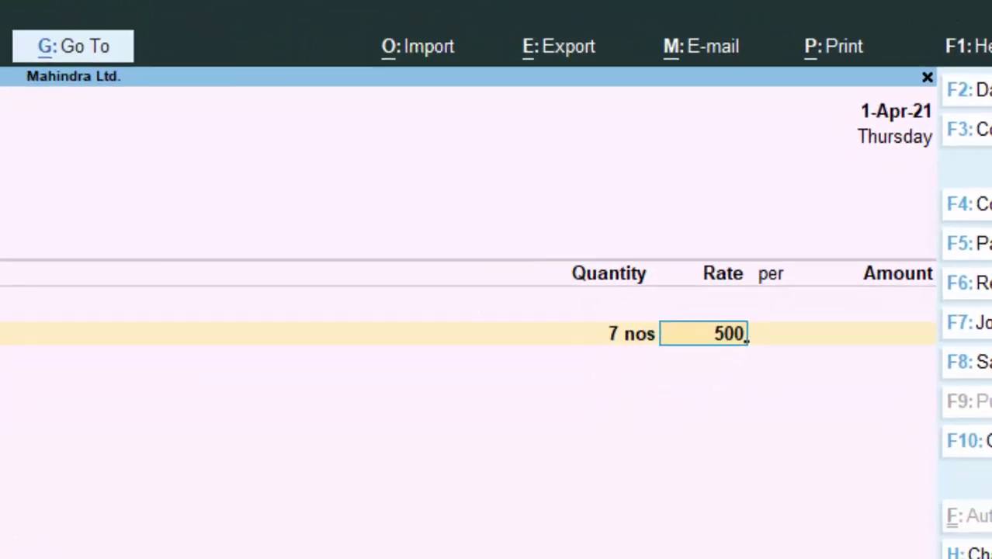
{"action": "key", "text": "Return"}
{"action": "key", "text": "Return"}
{"action": "key", "text": "Return"}
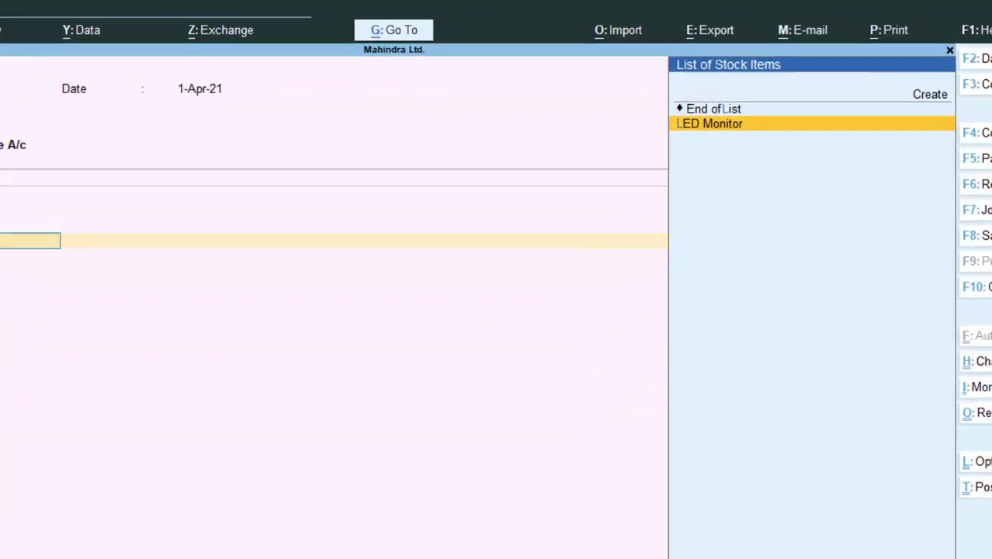
Step: Add 5 LED Monitors at 18,000 each, bringing the total to 93,500.00
{"action": "key", "text": "Return"}
{"action": "type", "text": "5"}
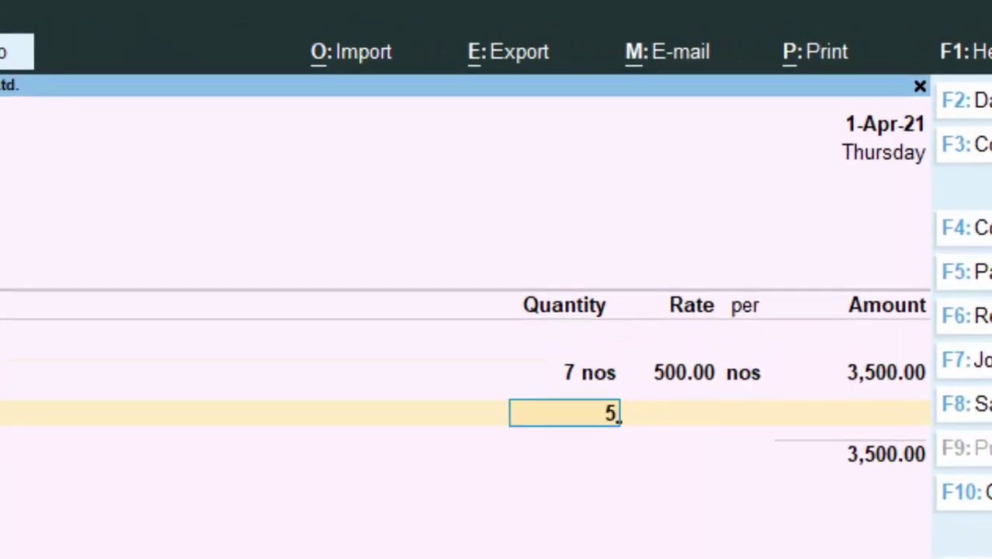
{"action": "key", "text": "Return"}
{"action": "type", "text": "18"}
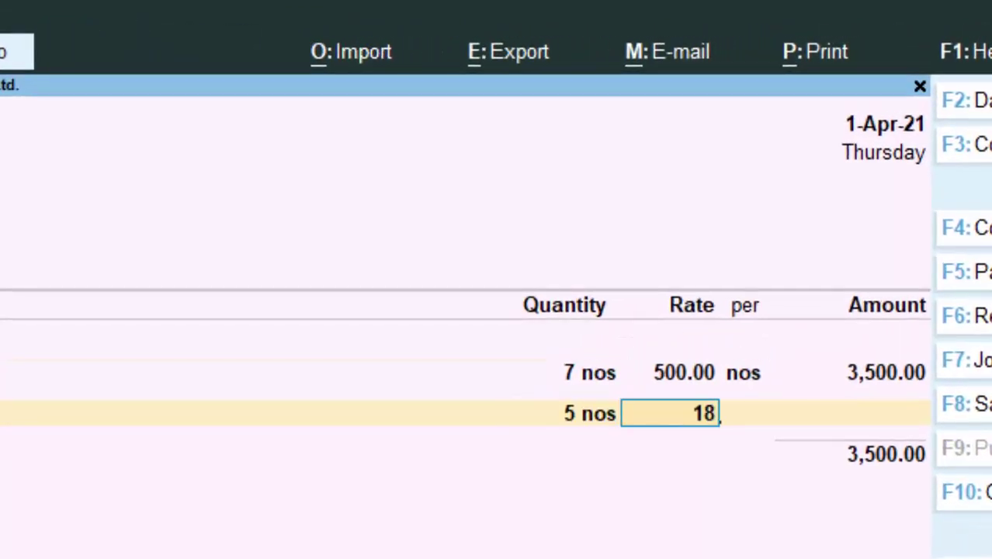
{"action": "type", "text": ",000"}
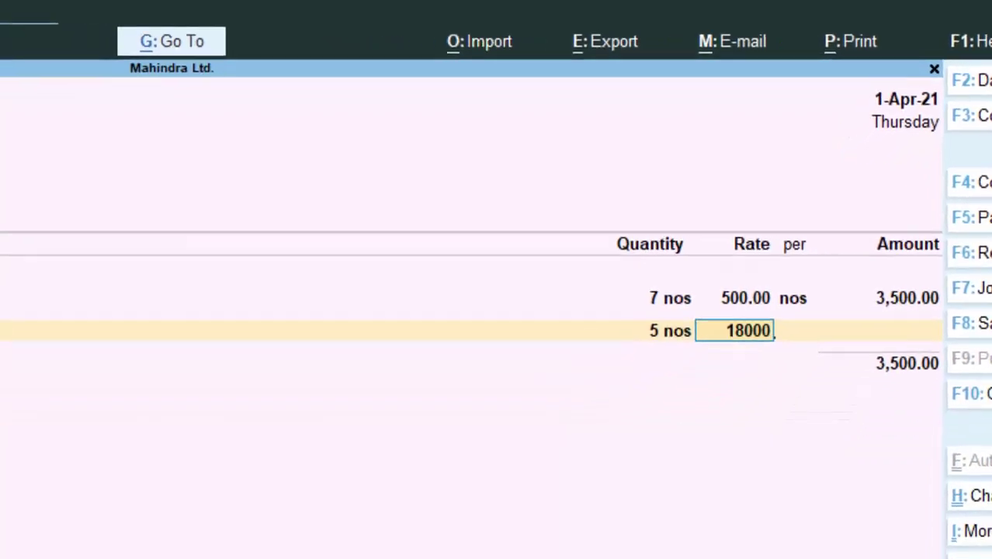
{"action": "key", "text": "Return"}
{"action": "key", "text": "Return"}
{"action": "key", "text": "Return"}
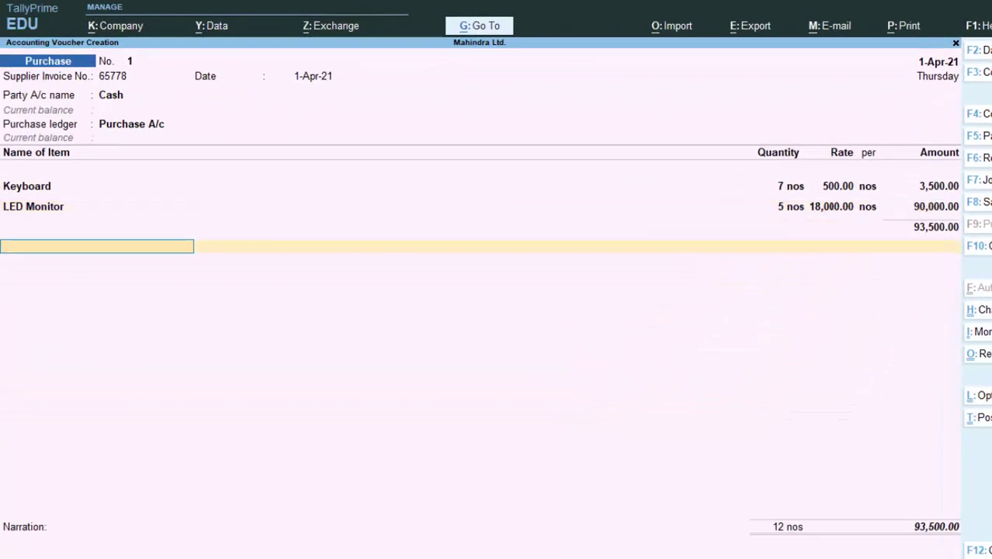
Step: Add Sgst and Cgst lines of 9,817.50 each and save the 1,13,135.00 voucher
{"action": "type", "text": "S"}
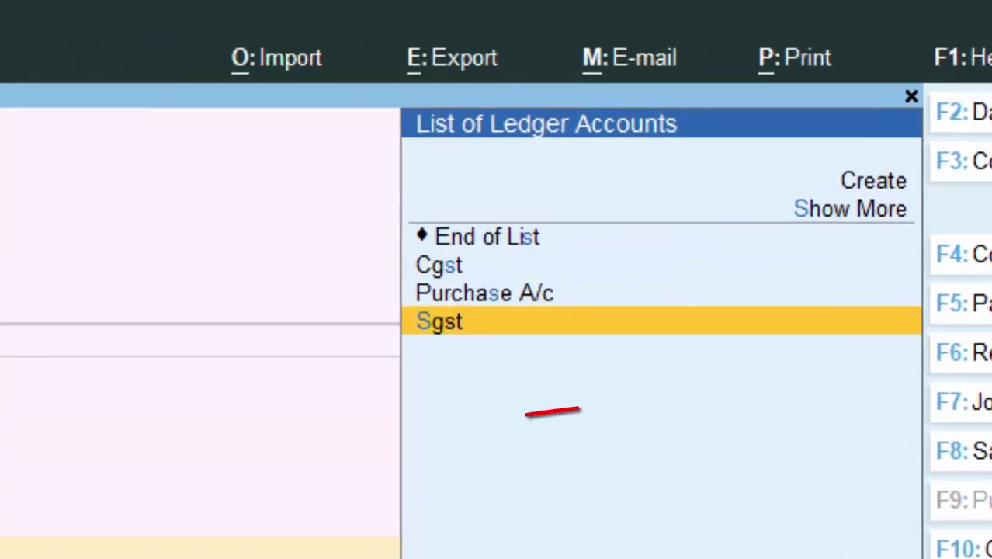
{"action": "key", "text": "Return"}
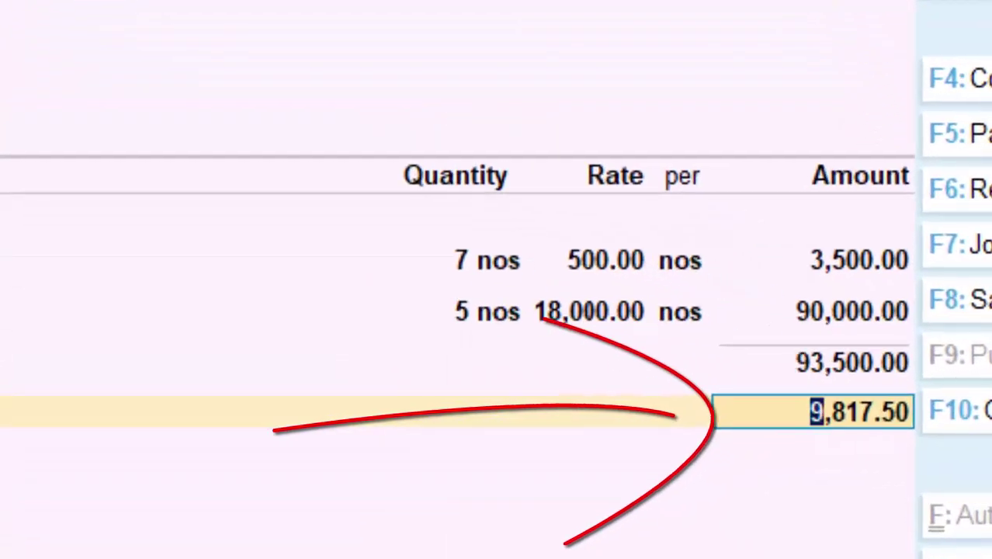
{"action": "key", "text": "Return"}
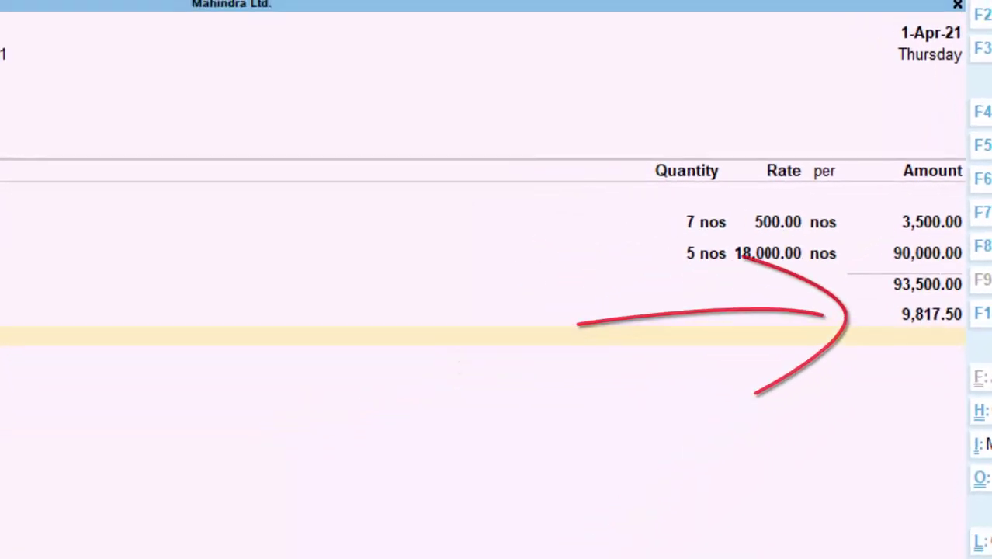
{"action": "type", "text": "C"}
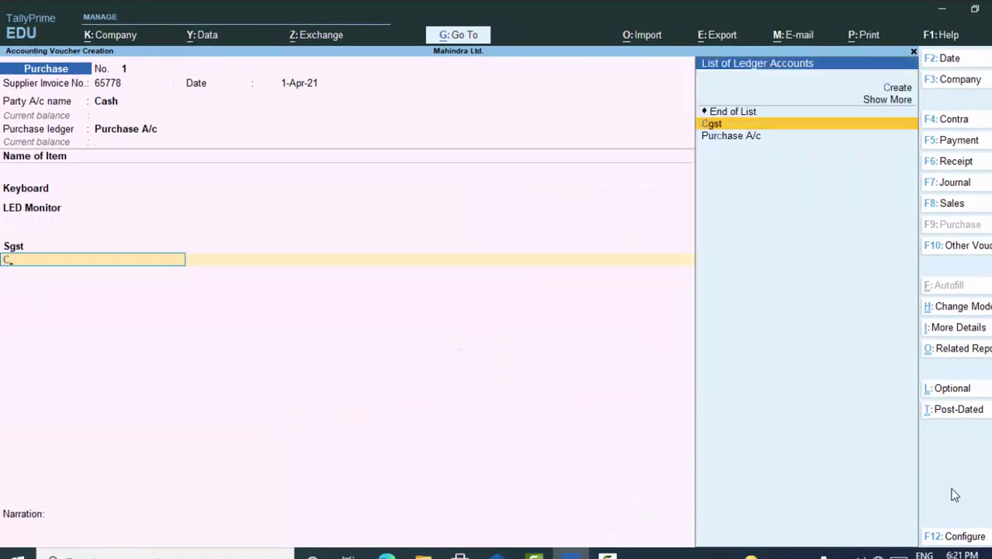
{"action": "key", "text": "Return"}
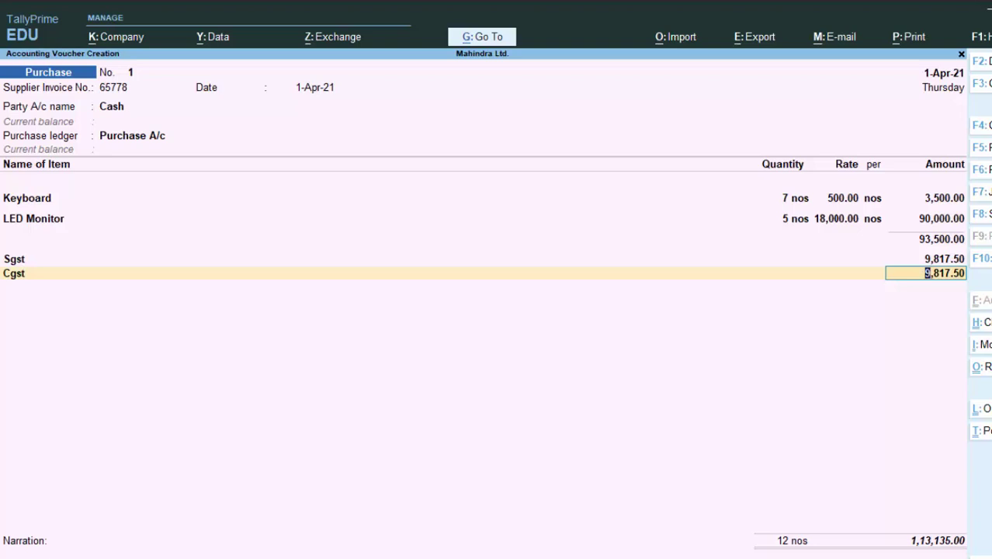
{"action": "key", "text": "ctrl"}
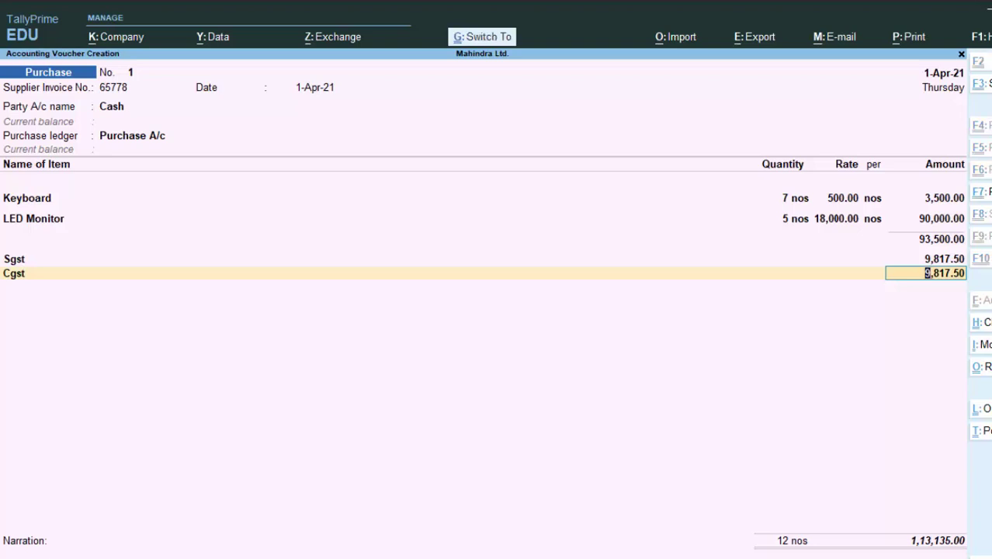
{"action": "key", "text": "ctrl+a"}
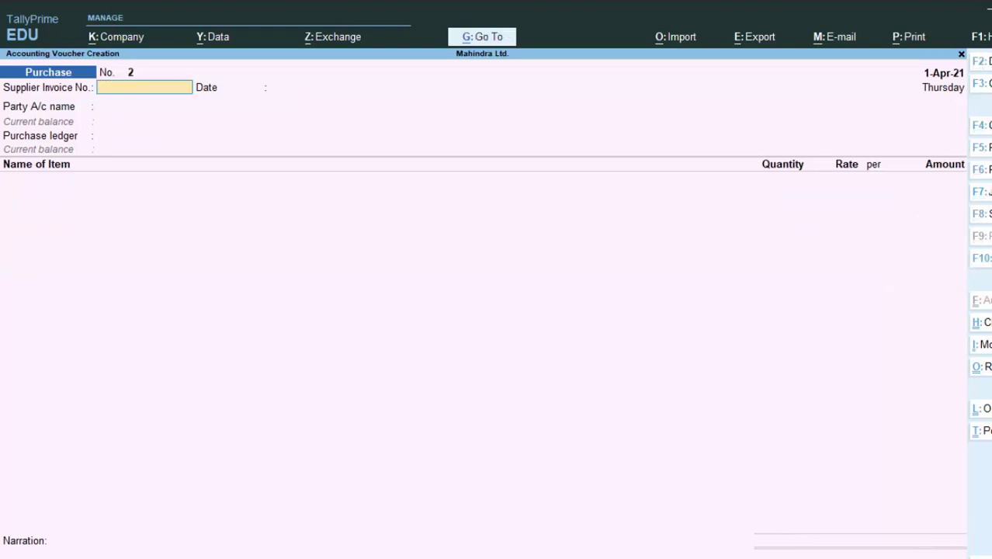
Step: Reopen the saved purchase entry from the 1-Apr-21 Day Book and open print options
{"action": "key", "text": "Escape"}
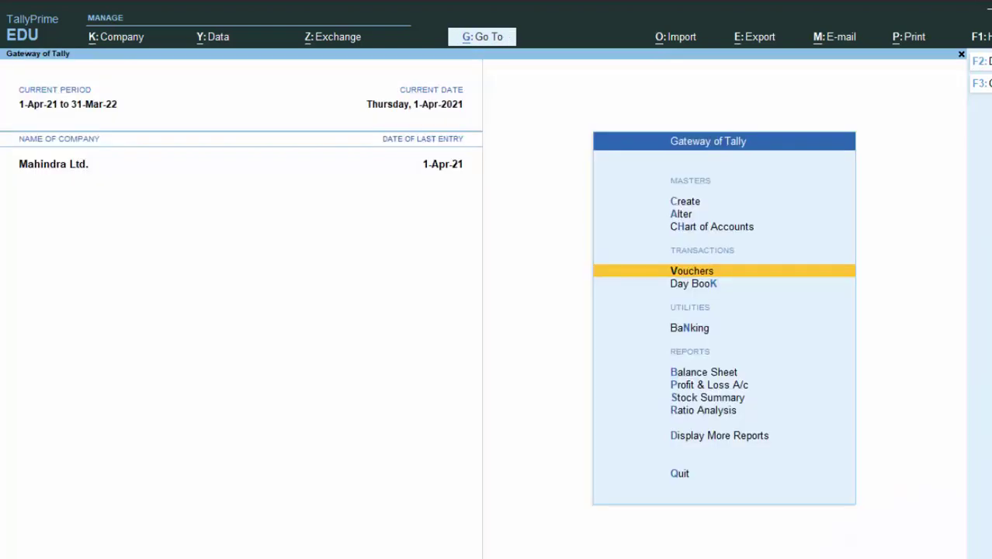
{"action": "key", "text": "d"}
{"action": "key", "text": "d"}
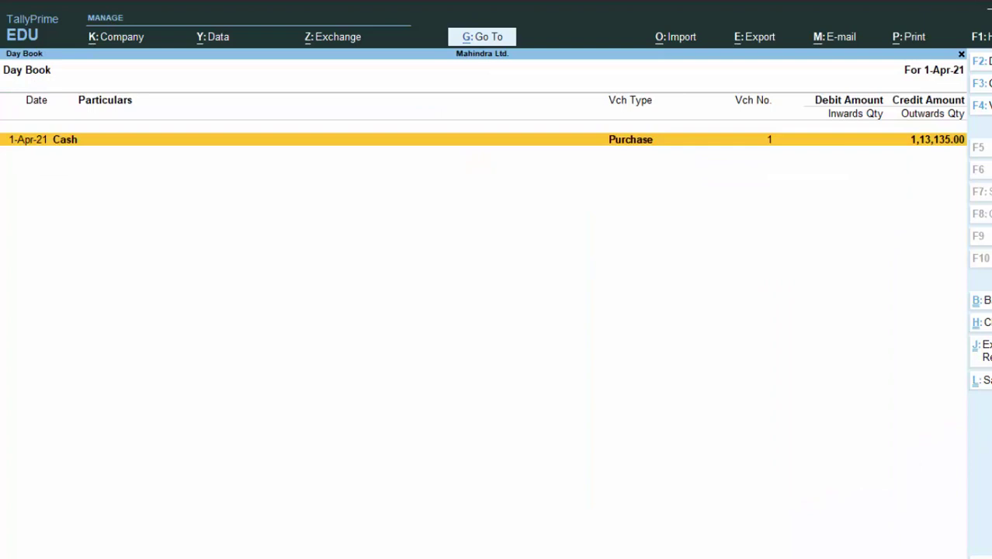
{"action": "key", "text": "Return"}
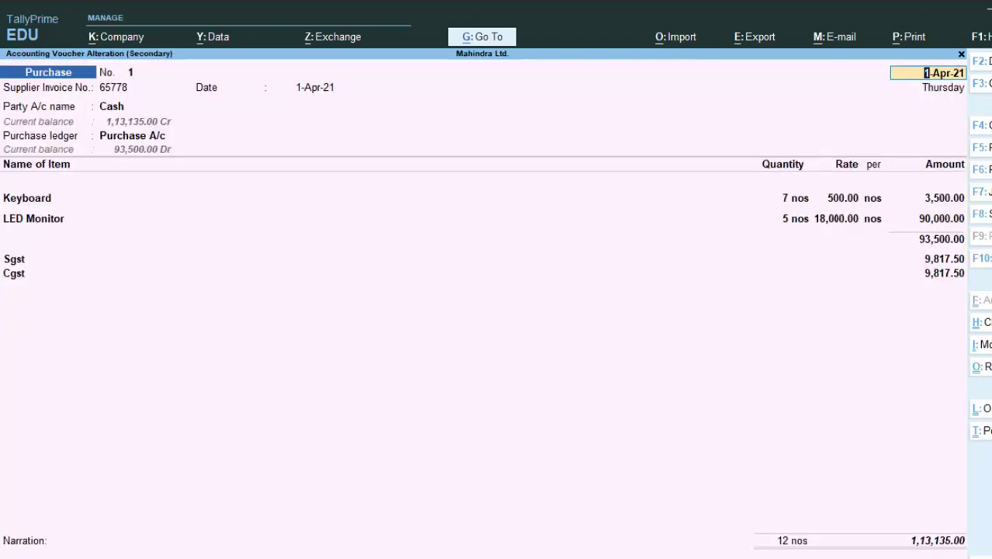
{"action": "key", "text": "alt"}
{"action": "key", "text": "alt+p"}
Step: Preview the current voucher as an INVOICE, then close the preview
{"action": "key", "text": "Return"}
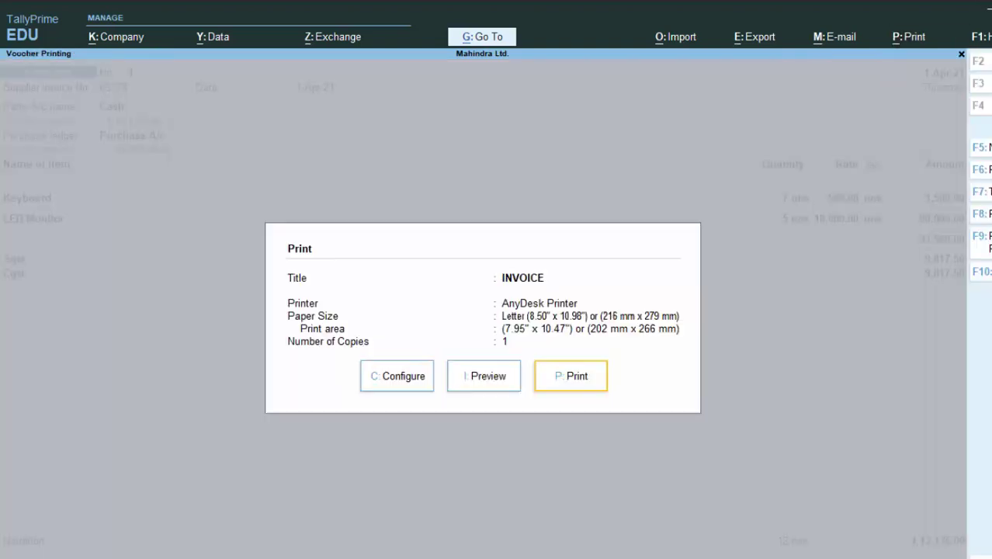
{"action": "key", "text": "i"}
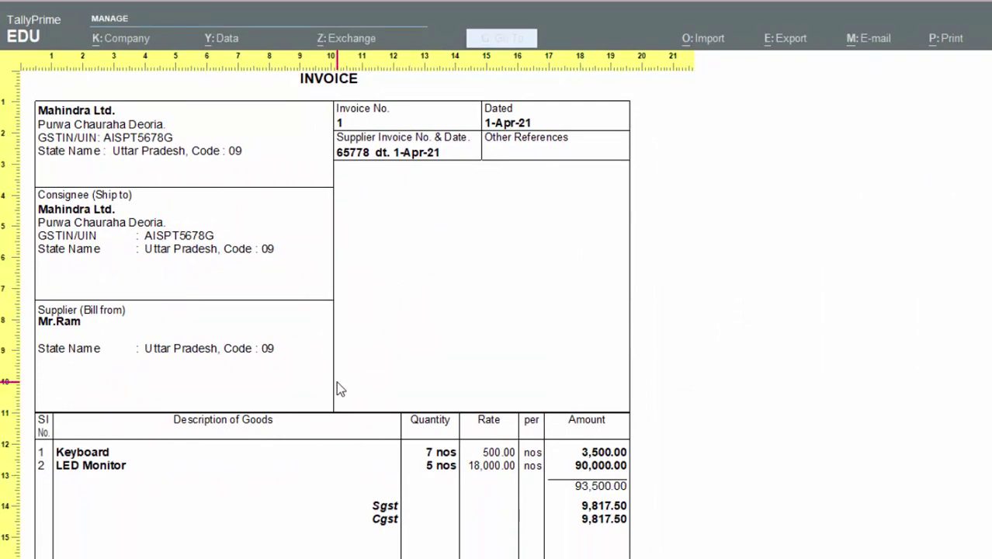
{"action": "key", "text": "Escape"}
Step: Back out of print settings, voucher and Day Book to the Gateway of Tally
{"action": "key", "text": "Escape"}
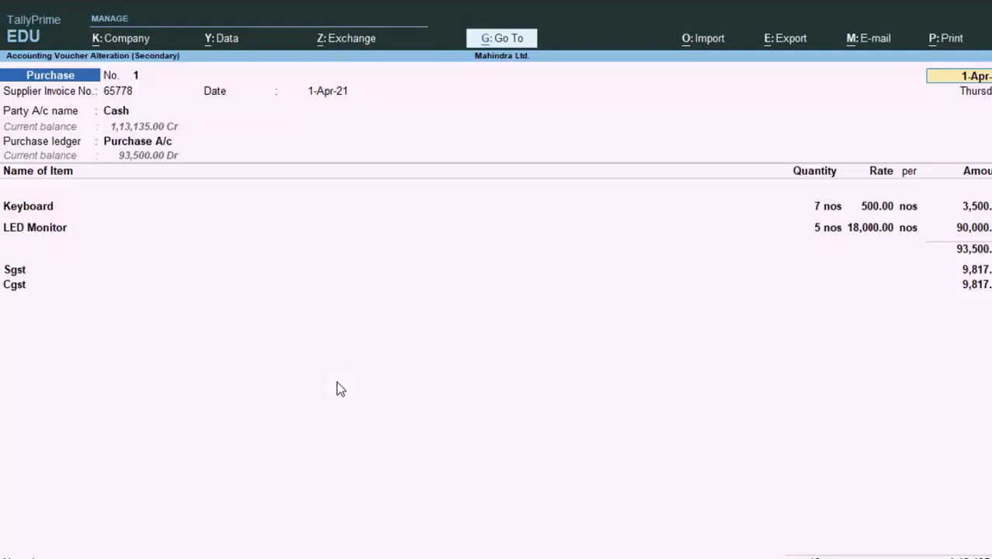
{"action": "key", "text": "BackSpace"}
{"action": "key", "text": "Escape"}
{"action": "key", "text": "y"}
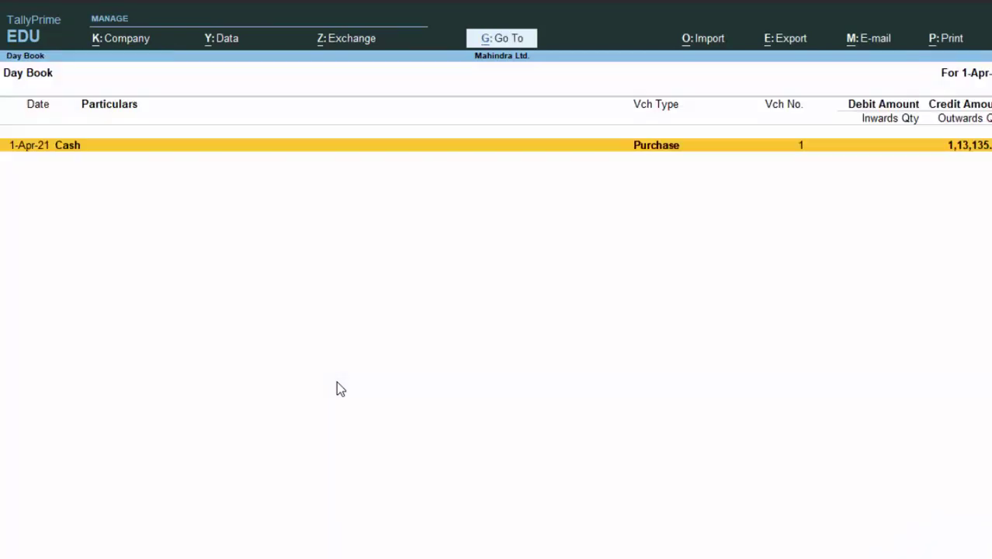
{"action": "key", "text": "Escape"}
{"action": "key", "text": "Escape"}
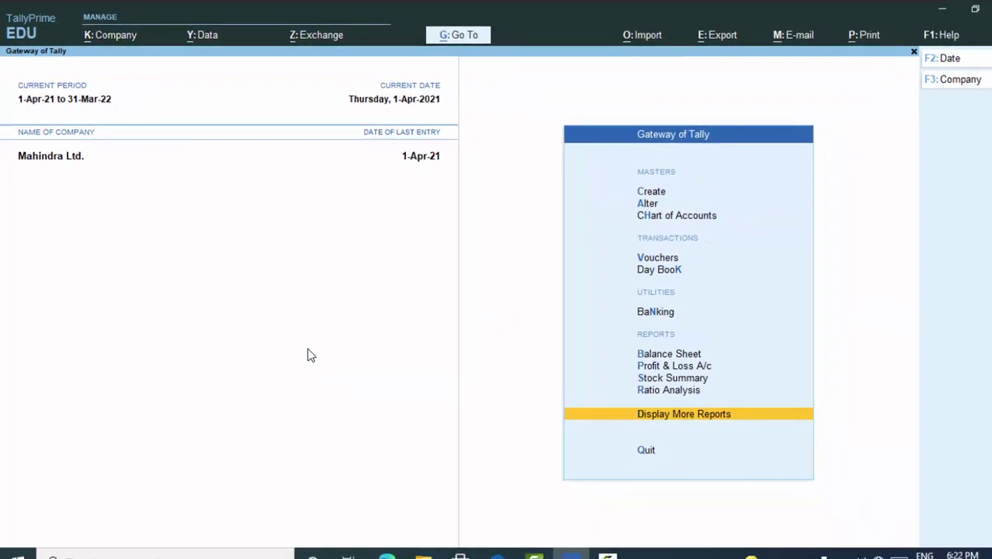
{"action": "key", "text": "Escape"}
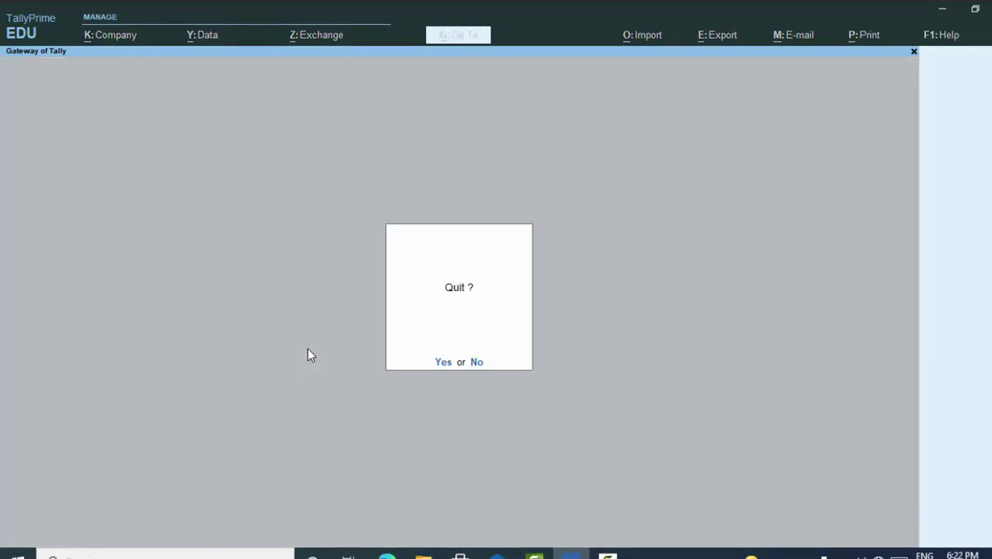
{"action": "key", "text": "Escape"}
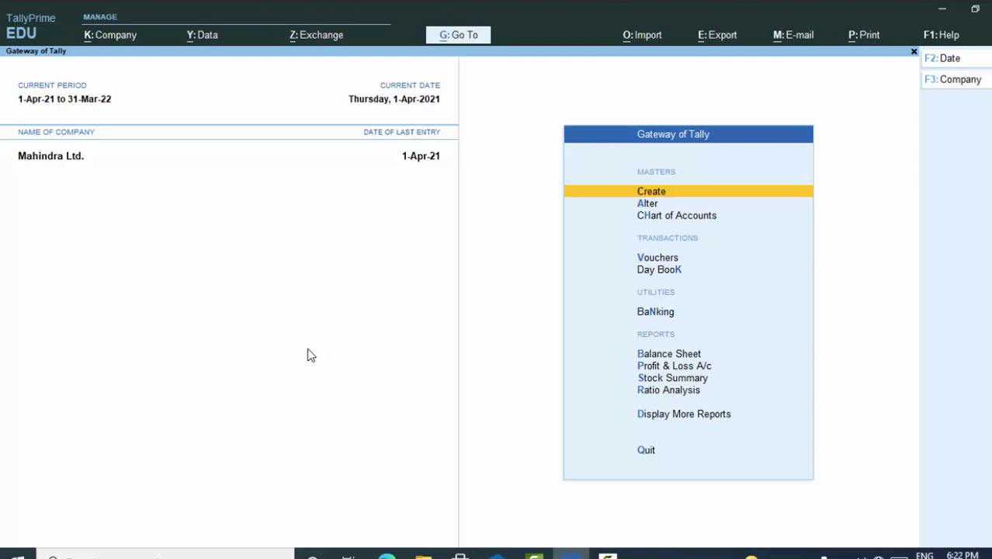
{"action": "key", "text": "F3"}
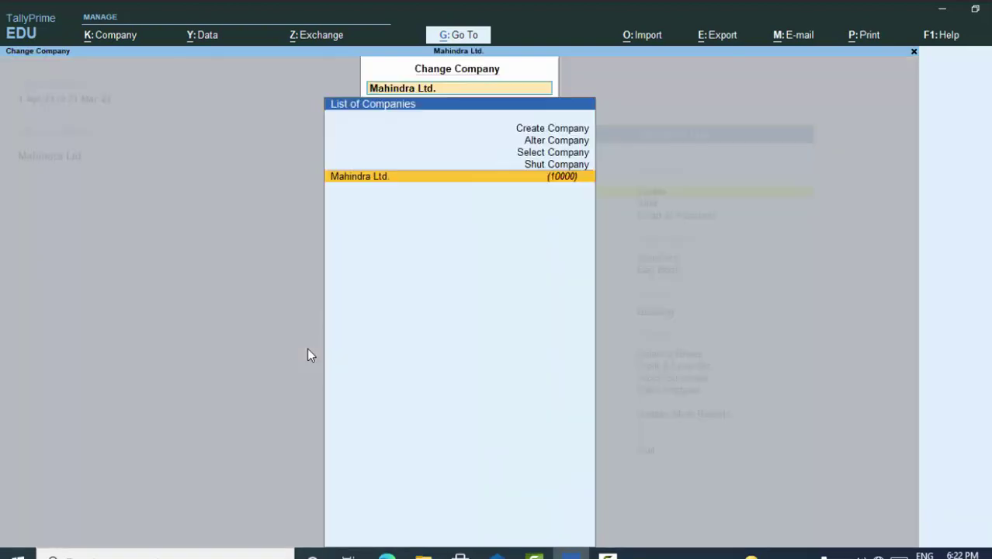
{"action": "key", "text": "Up"}
{"action": "key", "text": "Up"}
{"action": "key", "text": "Up"}
{"action": "key", "text": "Return"}
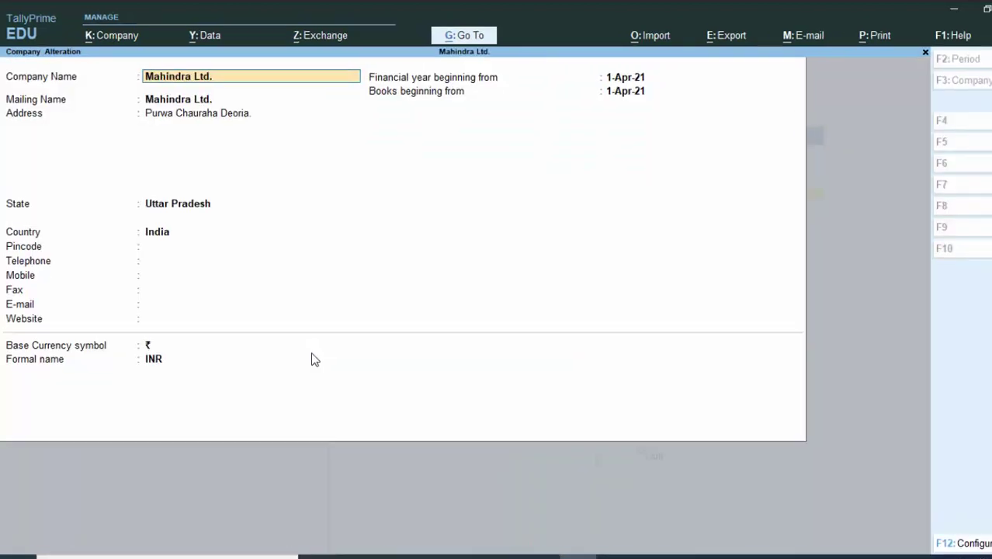
{"action": "key", "text": "Return"}
{"action": "key", "text": "Return"}
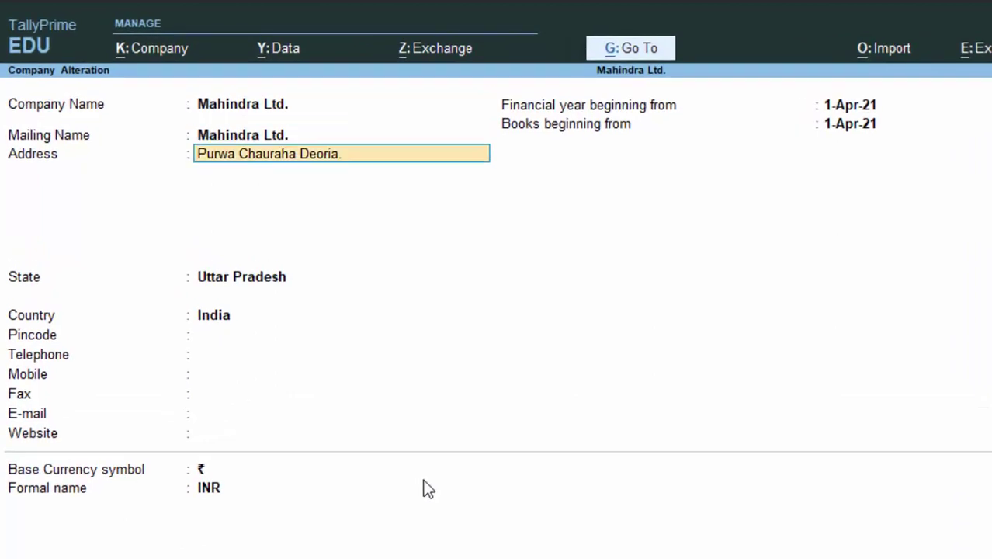
{"action": "key", "text": "Return"}
{"action": "key", "text": "Return"}
{"action": "key", "text": "Return"}
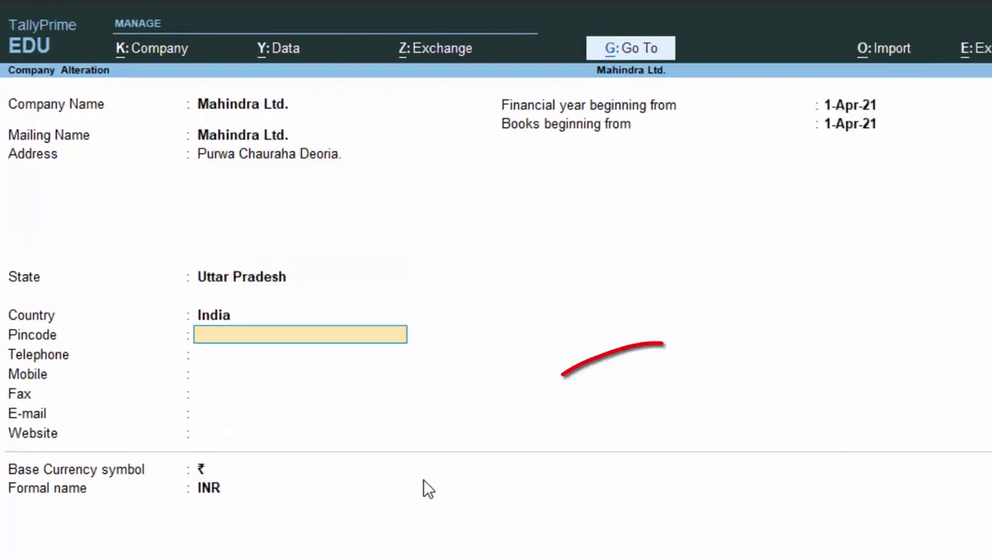
{"action": "key", "text": "Escape"}
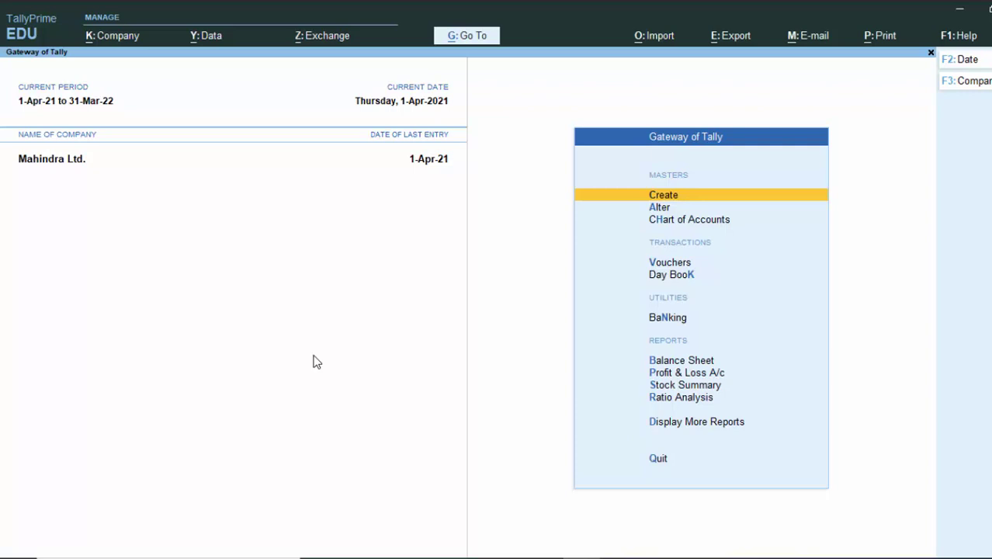
Step: Enter the supplier invoice number, keep the date, and skip every receipt detail field empty
{"action": "type", "text": "v"}
{"action": "type", "text": "7576"}
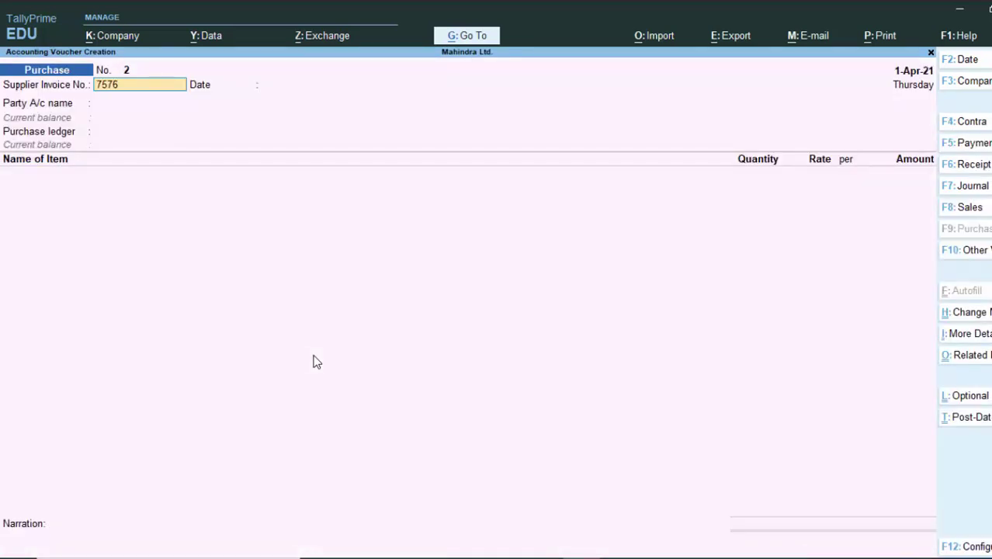
{"action": "type", "text": "57"}
{"action": "key", "text": "Return"}
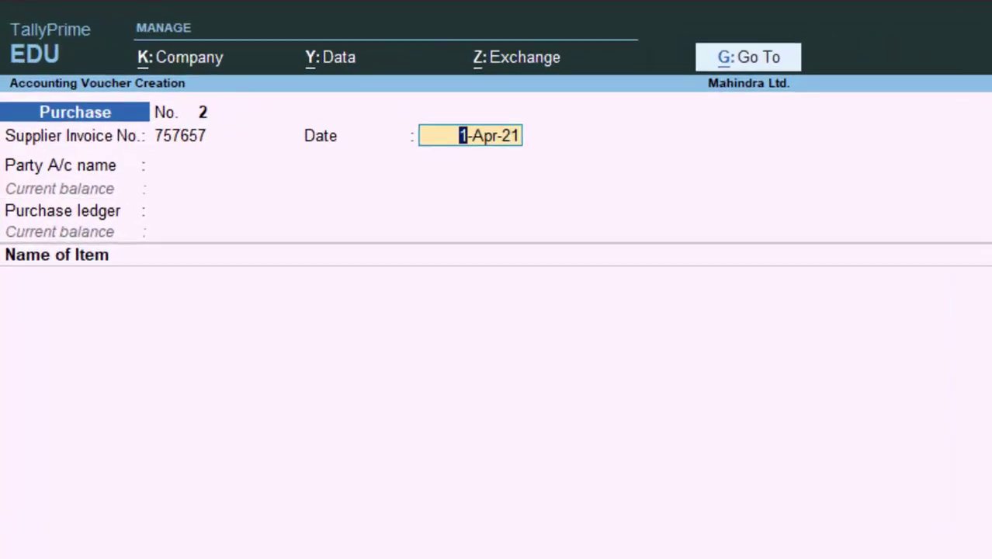
{"action": "key", "text": "Return"}
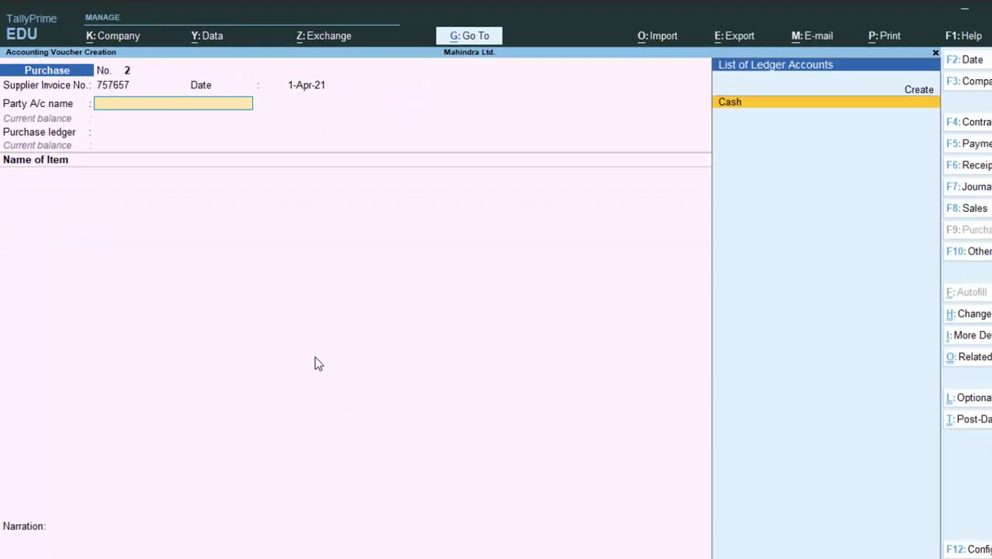
{"action": "key", "text": "Return"}
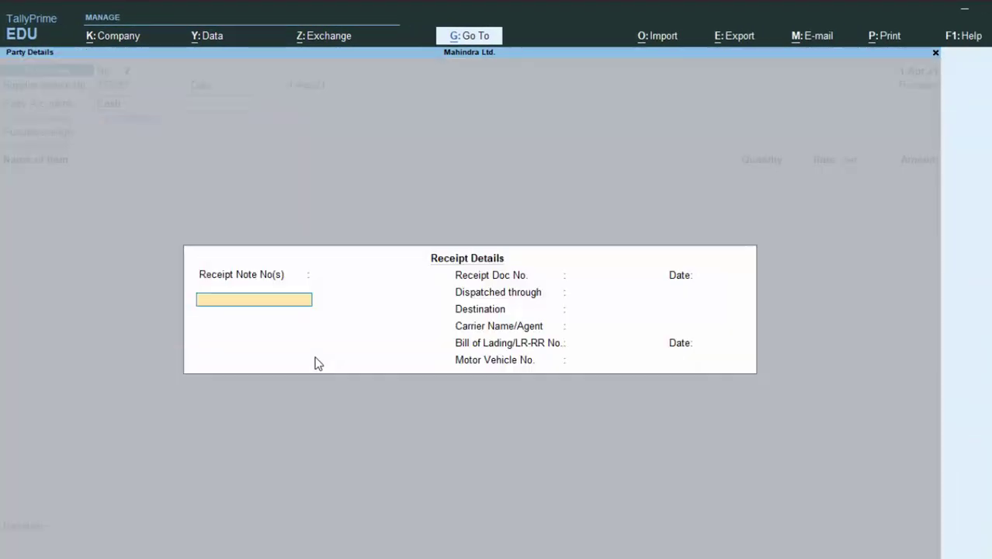
{"action": "key", "text": "Return"}
{"action": "key", "text": "Return"}
{"action": "key", "text": "Return"}
{"action": "key", "text": "Return"}
{"action": "key", "text": "Return"}
{"action": "key", "text": "Return"}
{"action": "key", "text": "Return"}
{"action": "key", "text": "Return"}
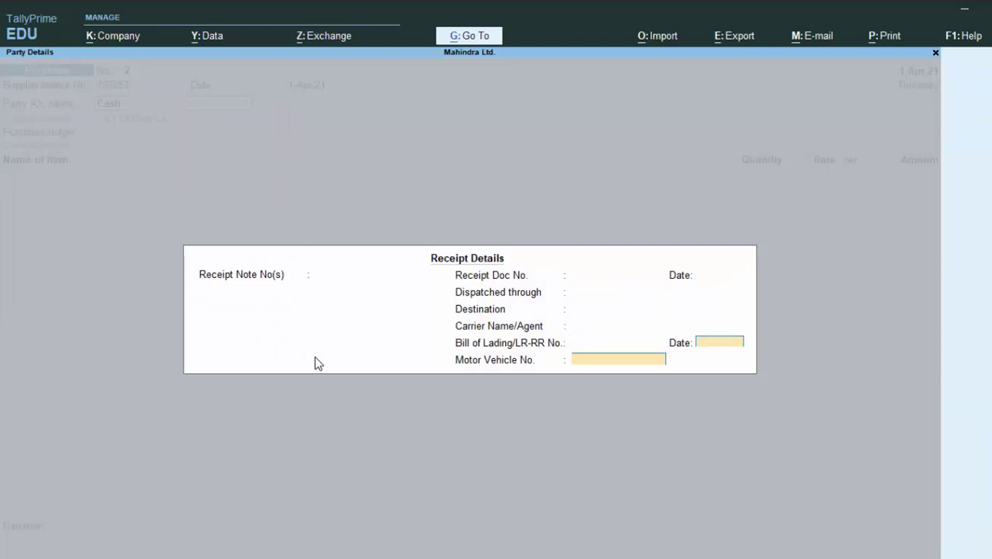
{"action": "key", "text": "Return"}
{"action": "key", "text": "Return"}
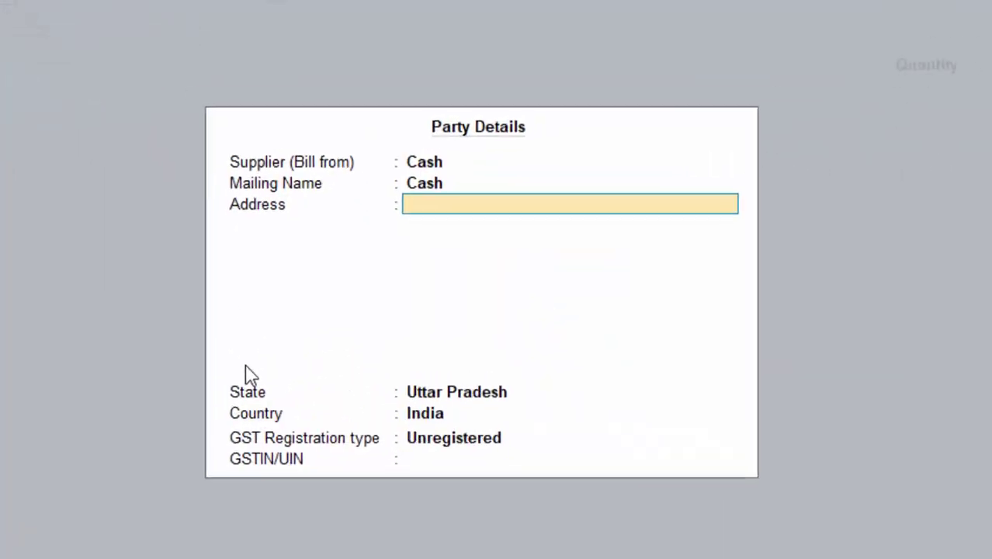
{"action": "key", "text": "Return"}
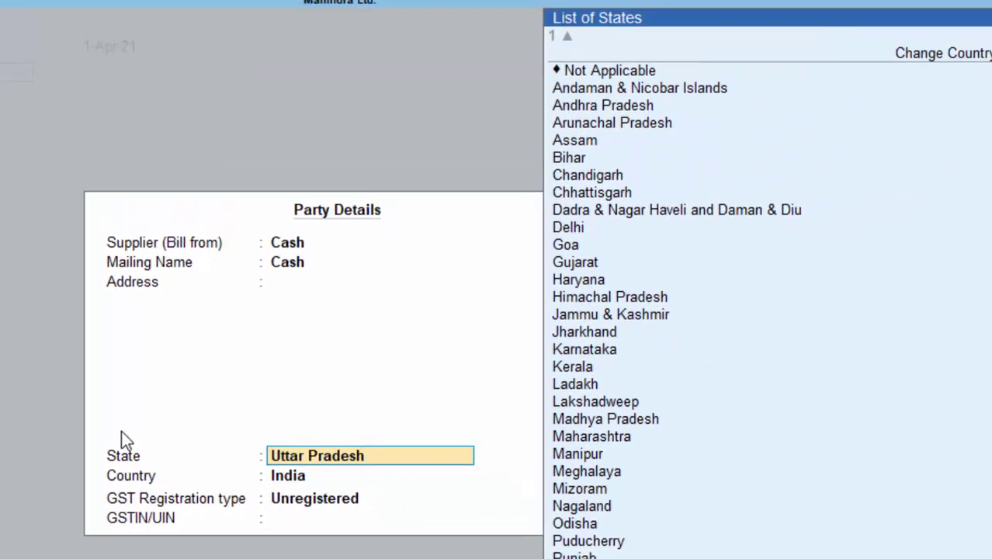
Step: Set the supplier's state to Rajasthan and registration type Regular, and enter its GSTIN
{"action": "type", "text": "Raj"}
{"action": "key", "text": "Return"}
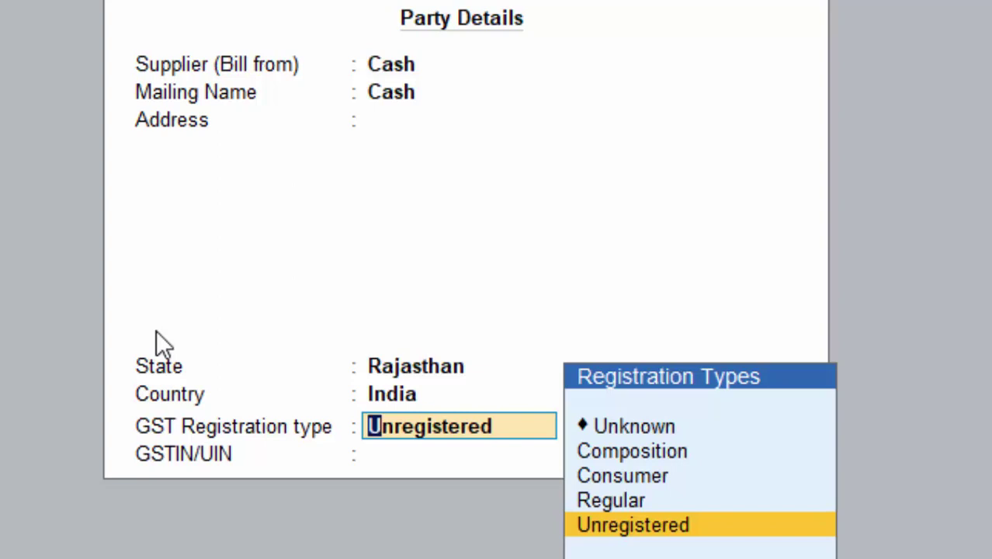
{"action": "key", "text": "Up"}
{"action": "key", "text": "Return"}
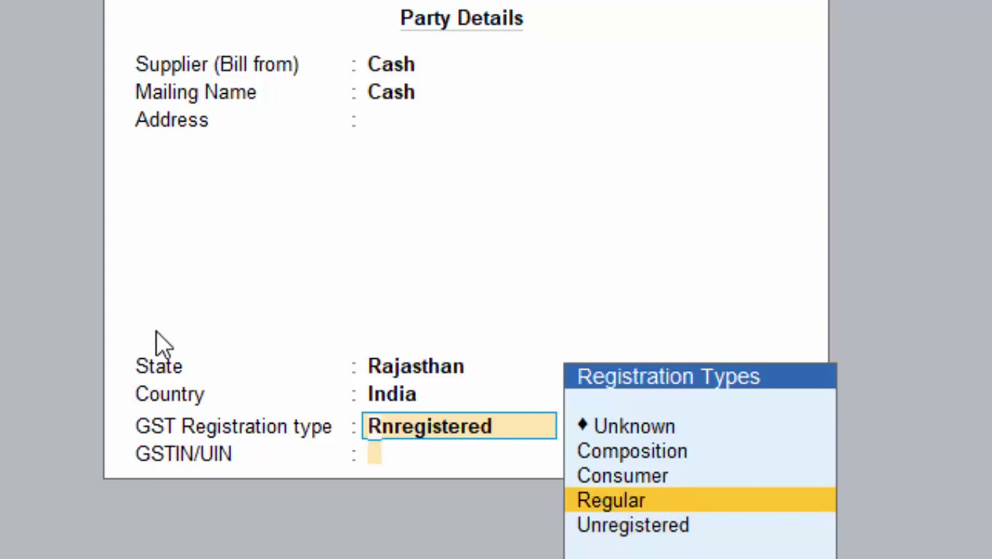
{"action": "type", "text": "GF"}
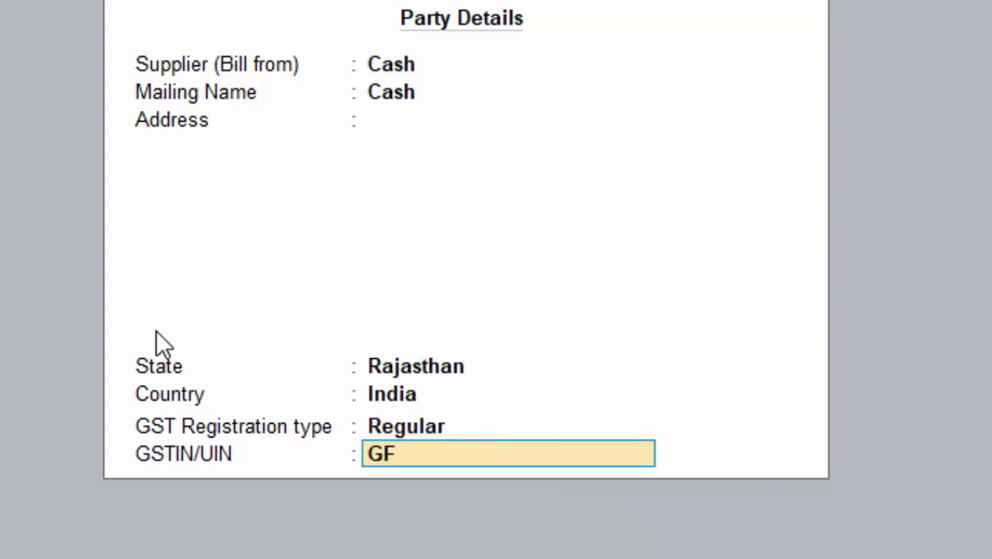
{"action": "type", "text": "DSRTYU"}
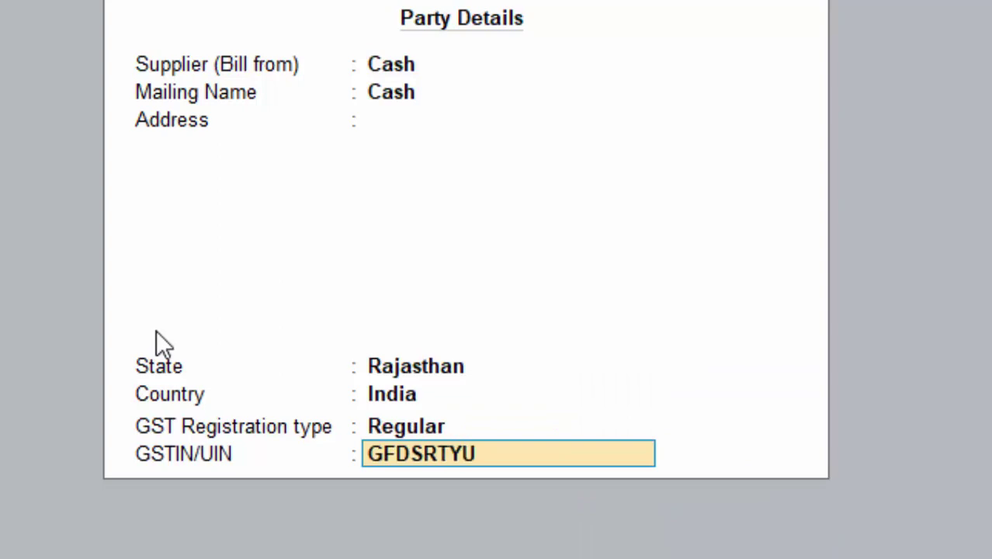
{"action": "type", "text": "789H"}
{"action": "key", "text": "Return"}
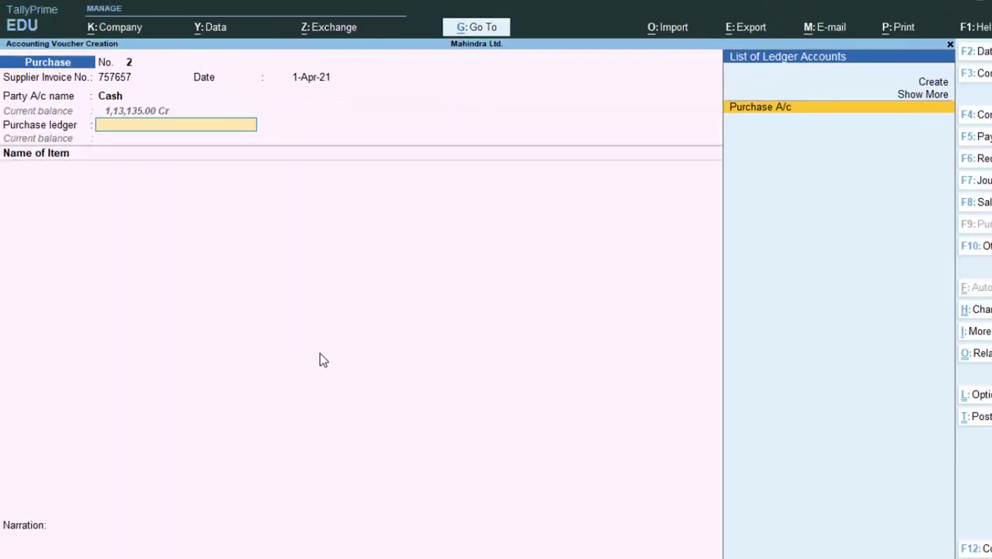
Step: Charge the voucher to Purchase A/c and add 50 nos of Keyboard at 500
{"action": "key", "text": "Return"}
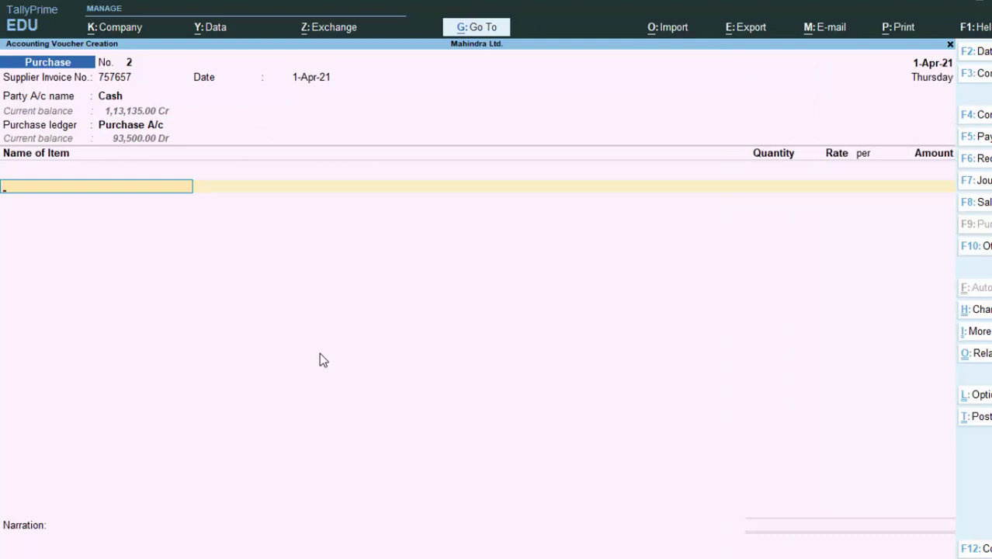
{"action": "type", "text": "k"}
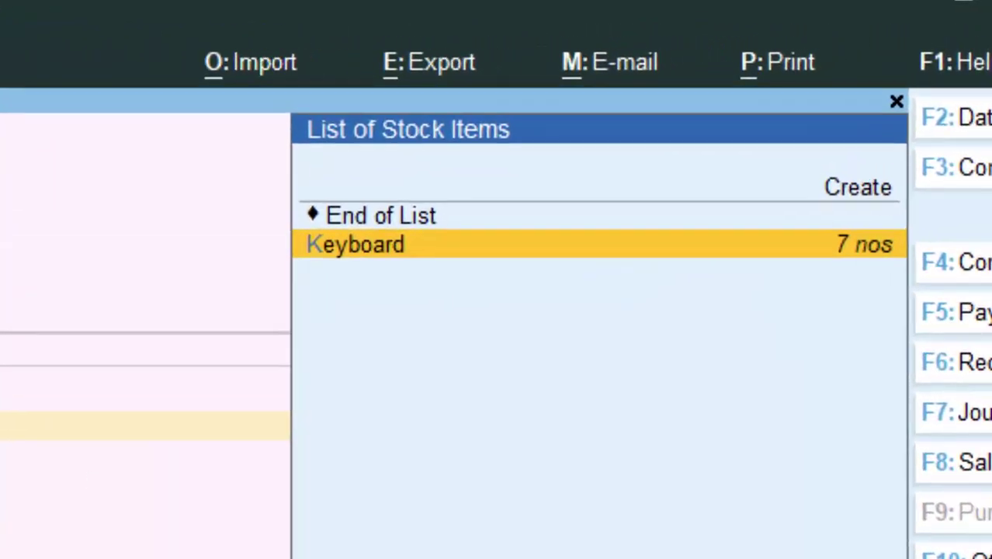
{"action": "key", "text": "Return"}
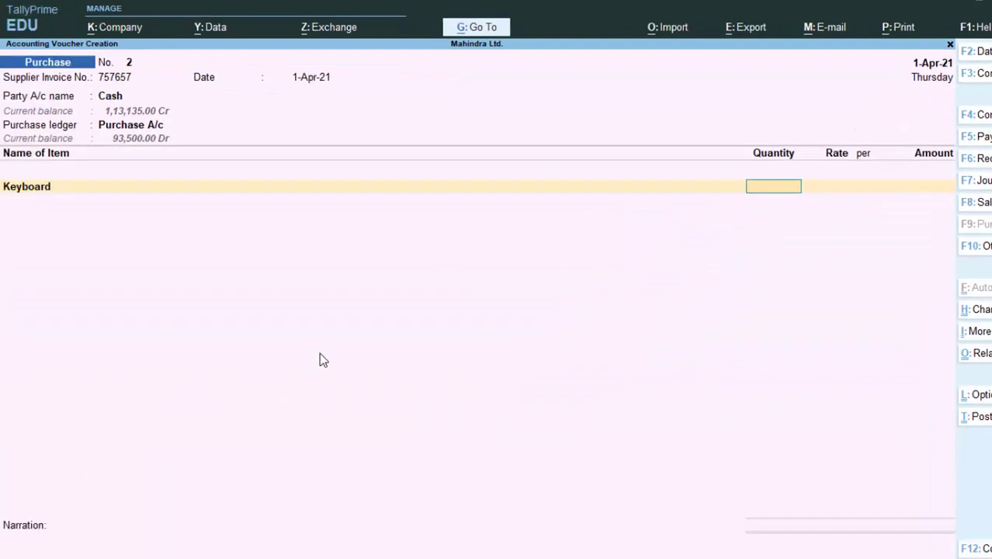
{"action": "type", "text": "50"}
{"action": "key", "text": "Return"}
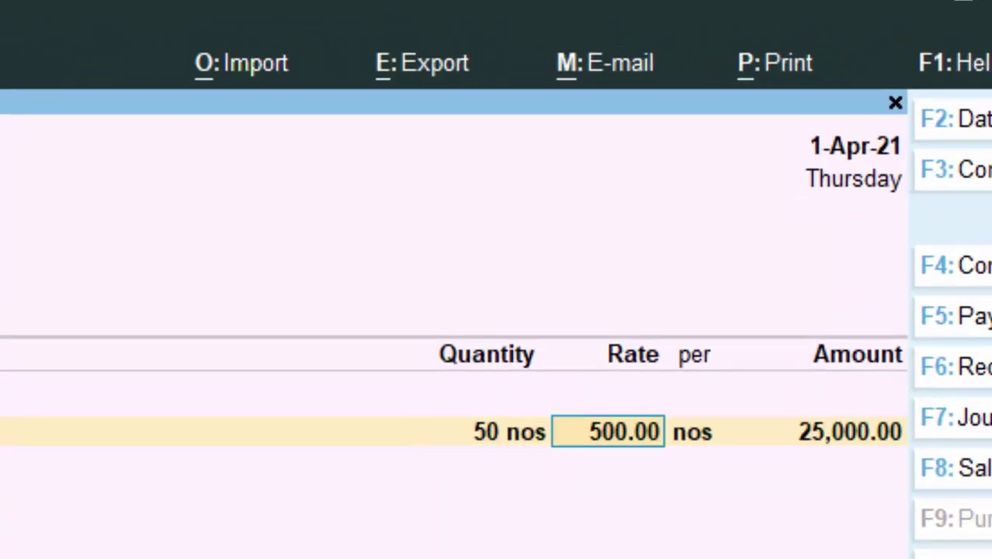
{"action": "type", "text": "5"}
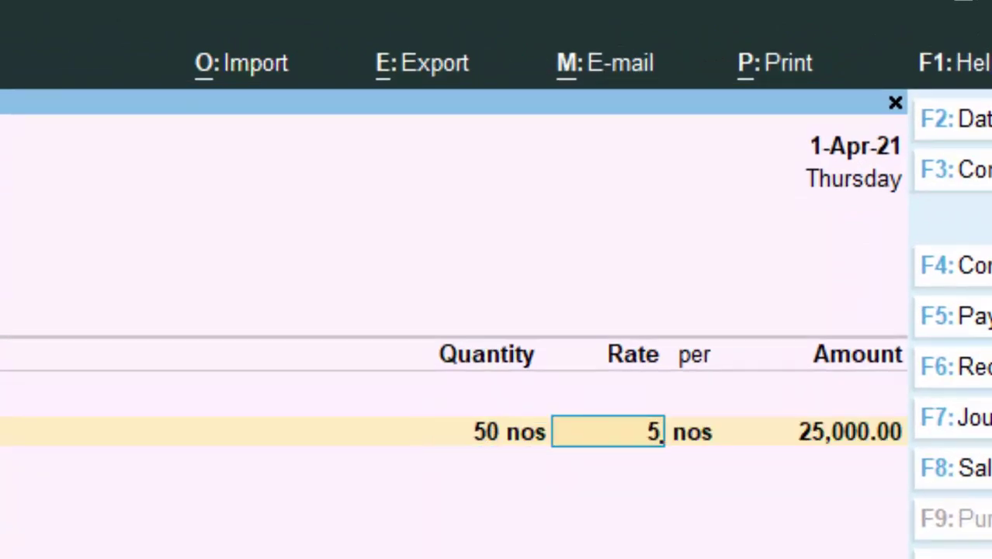
{"action": "type", "text": "00"}
{"action": "key", "text": "Return"}
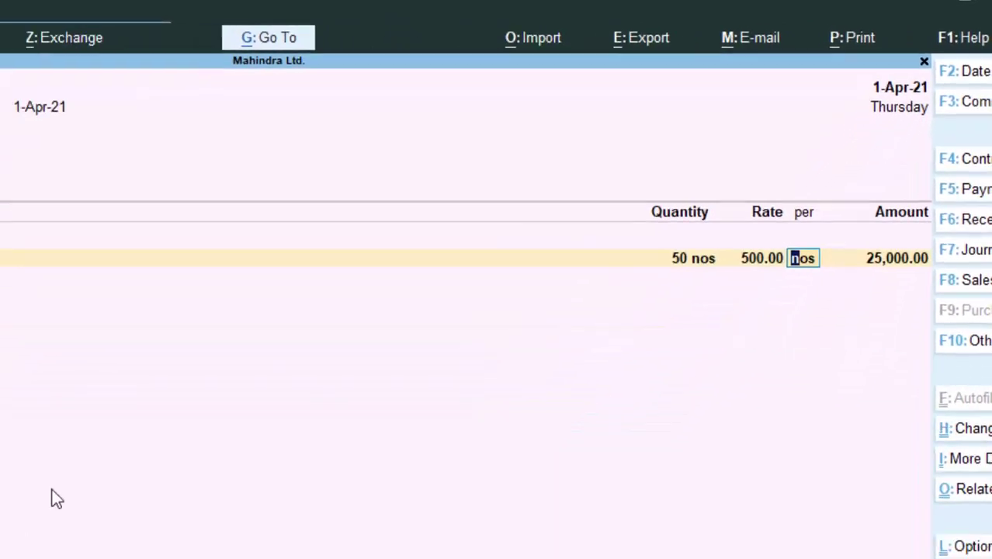
{"action": "key", "text": "Return"}
Step: Add 10 LED Monitors at 17,500, bringing the voucher total to 2,00,000
{"action": "key", "text": "Return"}
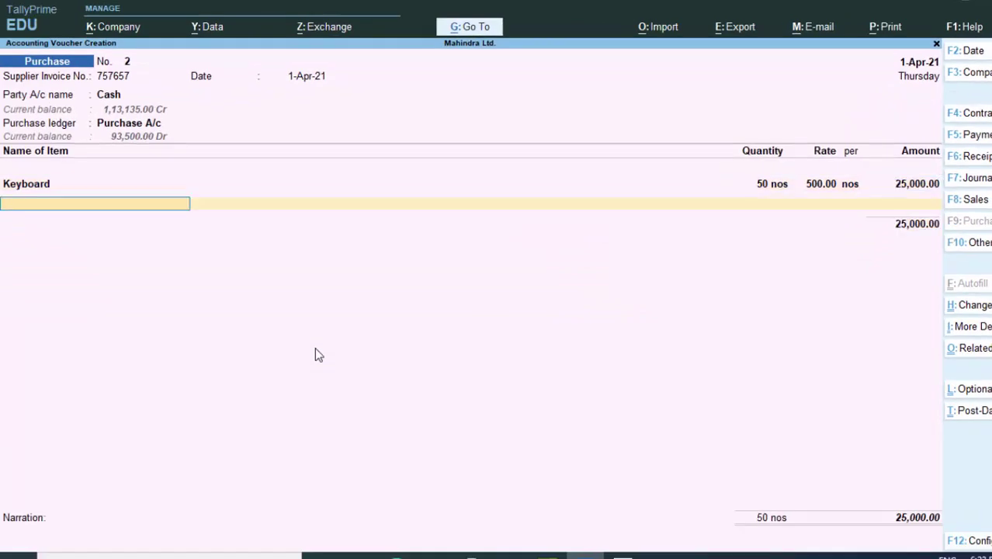
{"action": "type", "text": "L"}
{"action": "key", "text": "Return"}
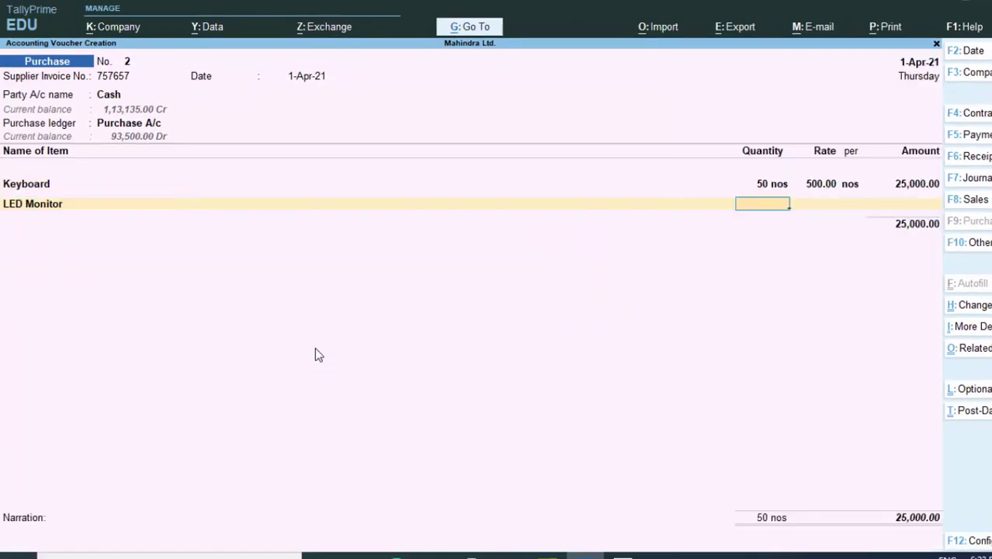
{"action": "type", "text": "10"}
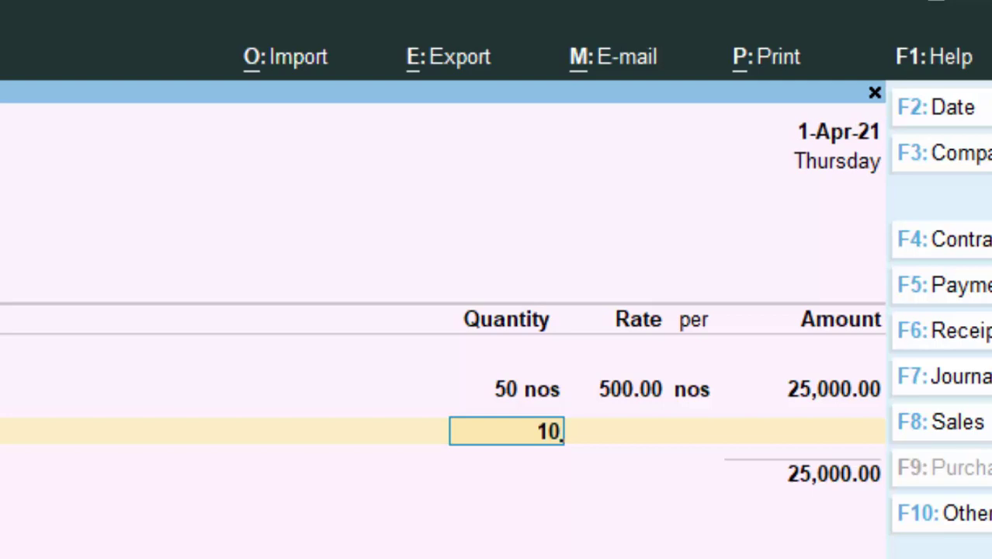
{"action": "key", "text": "Return"}
{"action": "type", "text": "17,5"}
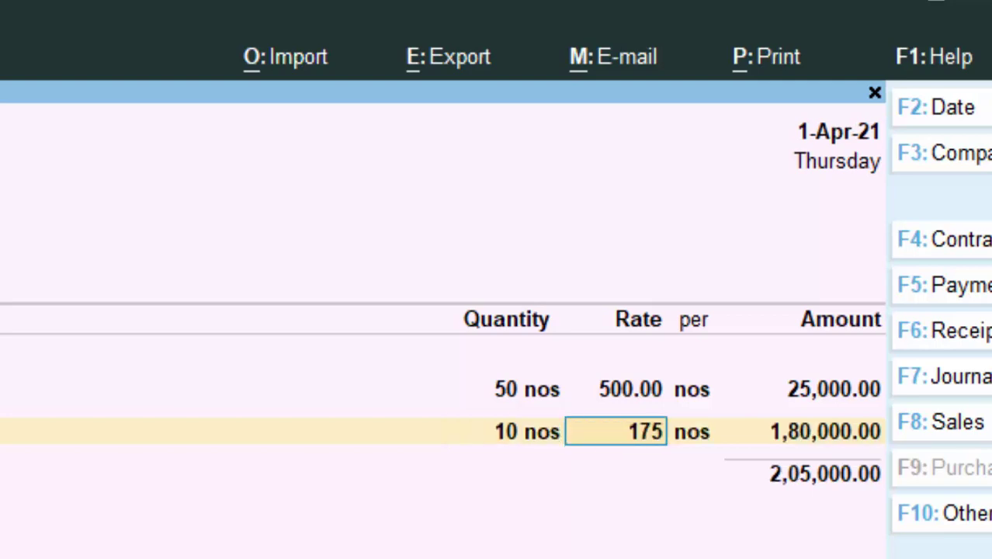
{"action": "type", "text": "00"}
{"action": "key", "text": "Return"}
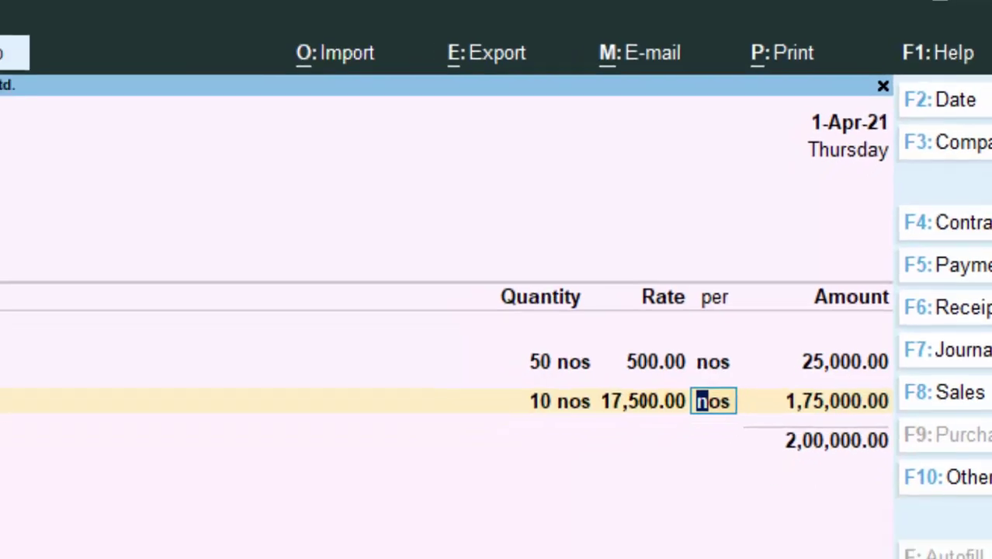
{"action": "key", "text": "Return"}
{"action": "key", "text": "Return"}
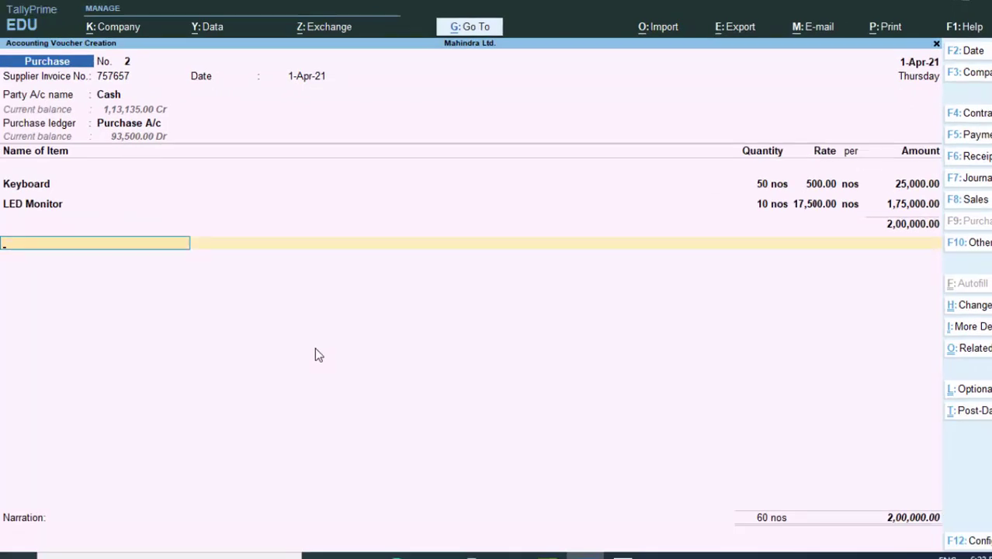
Step: Start a tax ledger line with Cgst, then step back to change the ledger name
{"action": "type", "text": "C"}
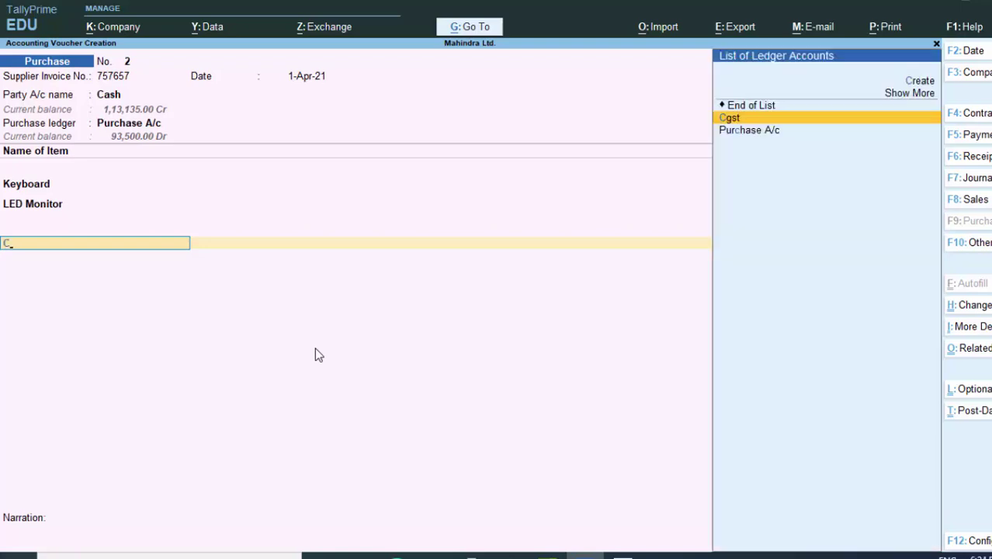
{"action": "key", "text": "Return"}
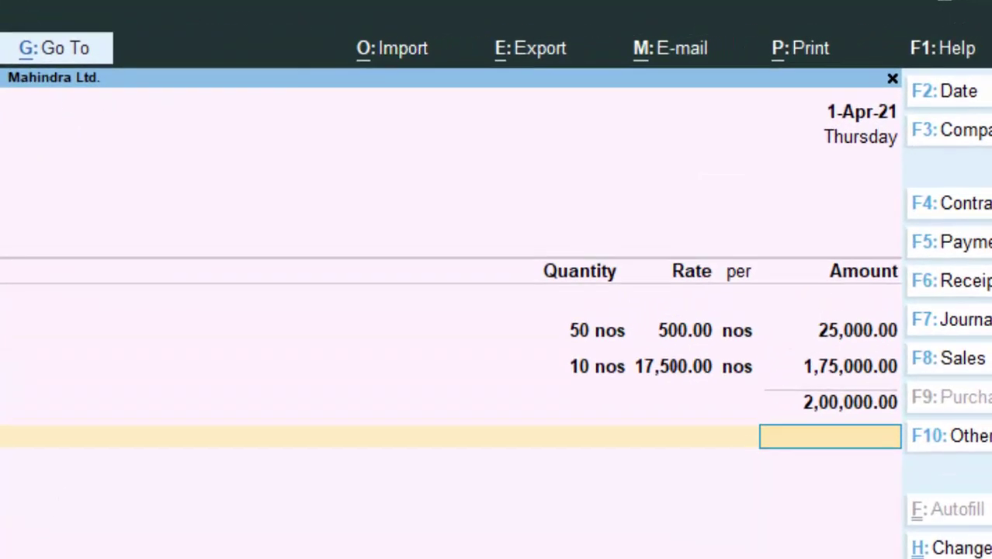
{"action": "key", "text": "BackSpace"}
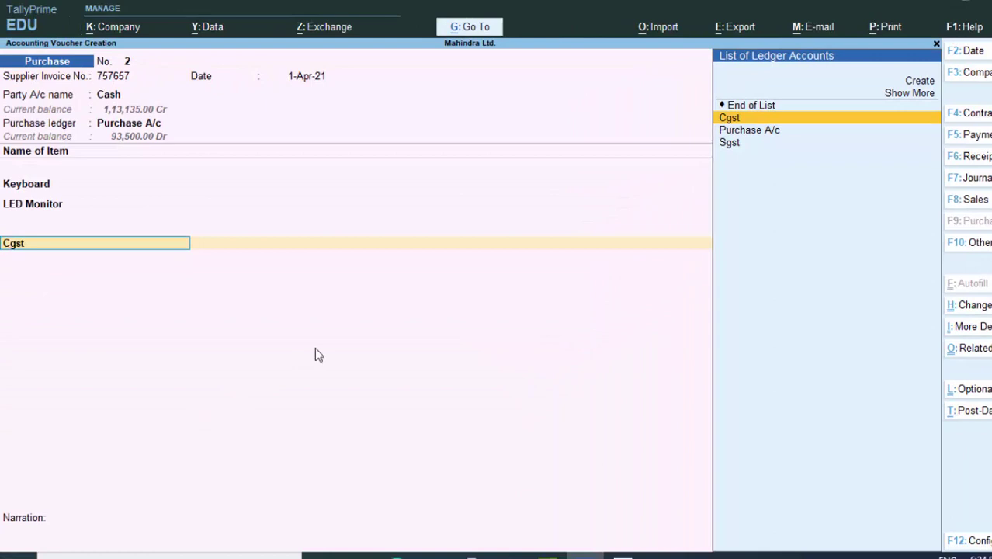
Step: Create a new ledger named Igst under the Duties & Taxes group
{"action": "key", "text": "alt+c"}
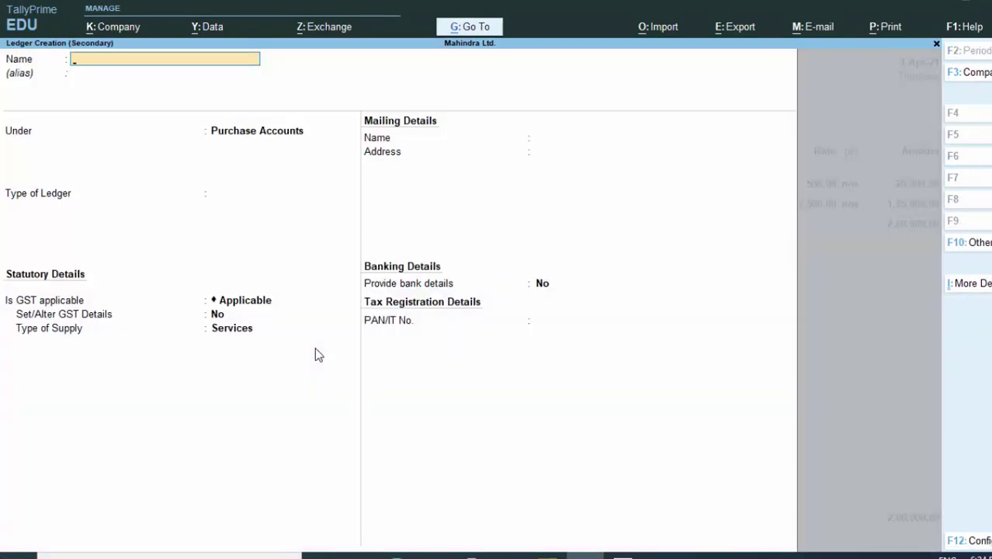
{"action": "type", "text": "Igs"}
{"action": "type", "text": "t"}
{"action": "key", "text": "Return"}
{"action": "key", "text": "Return"}
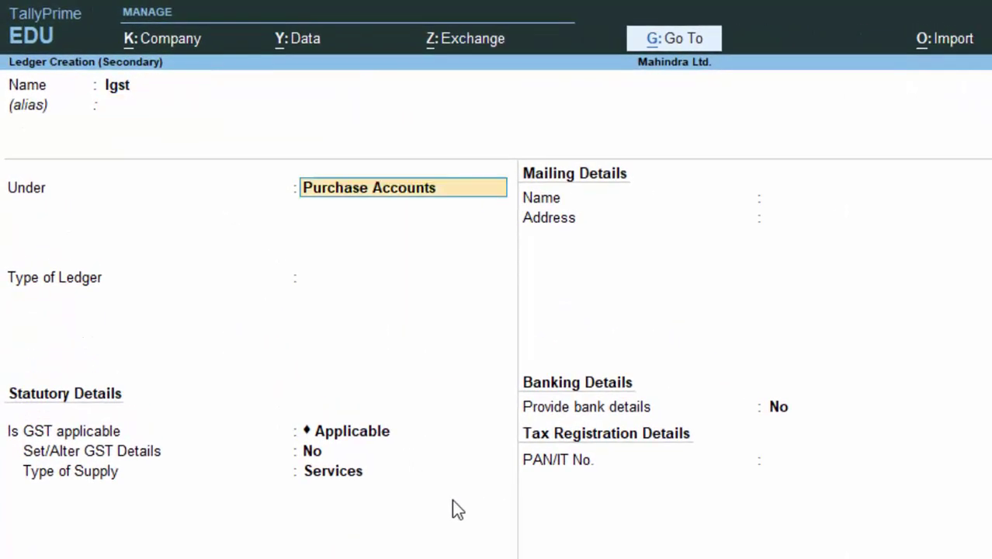
{"action": "type", "text": "D"}
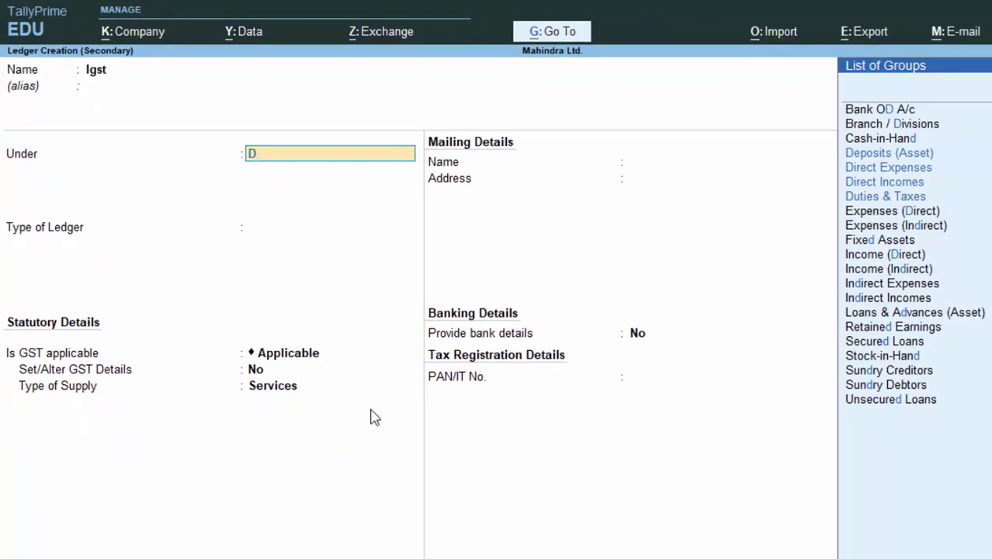
{"action": "key", "text": "Down"}
{"action": "key", "text": "Down"}
{"action": "key", "text": "Down"}
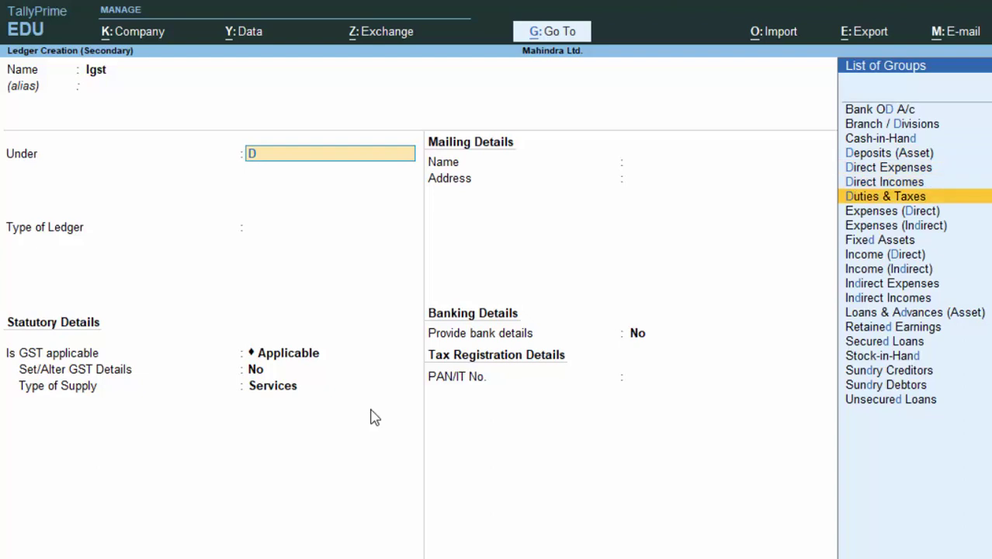
{"action": "key", "text": "Return"}
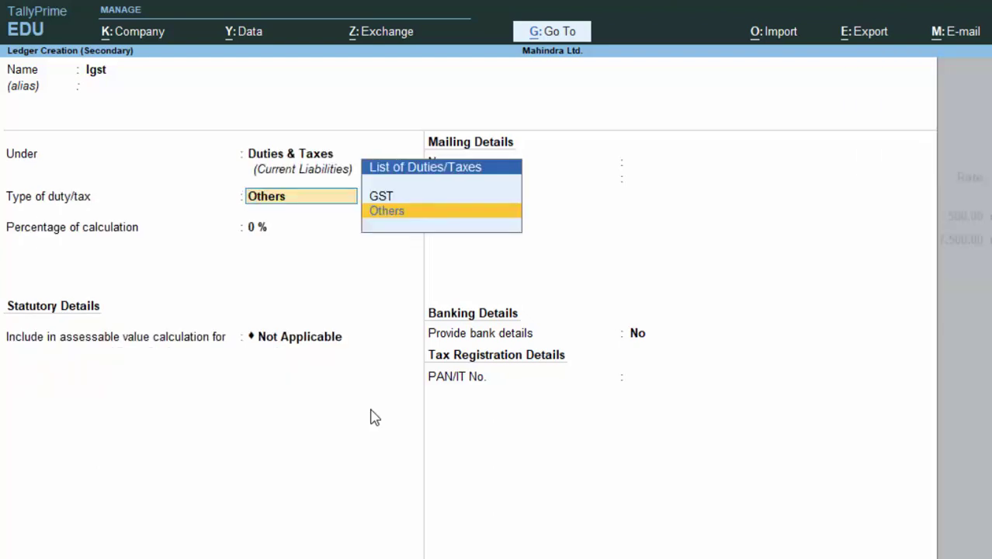
Step: Make Igst a GST Integrated Tax ledger with Normal Rounding and rounding limit 0
{"action": "key", "text": "Up"}
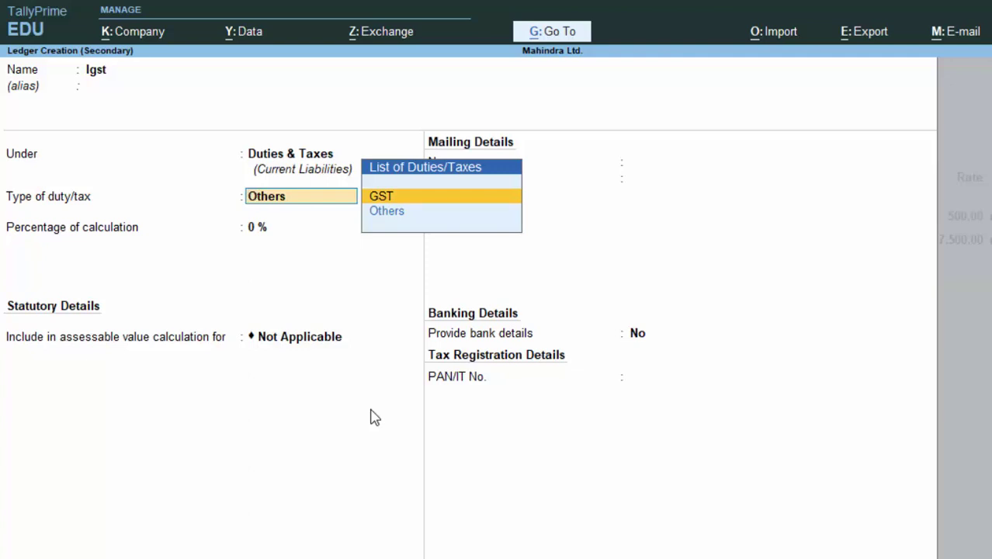
{"action": "key", "text": "Return"}
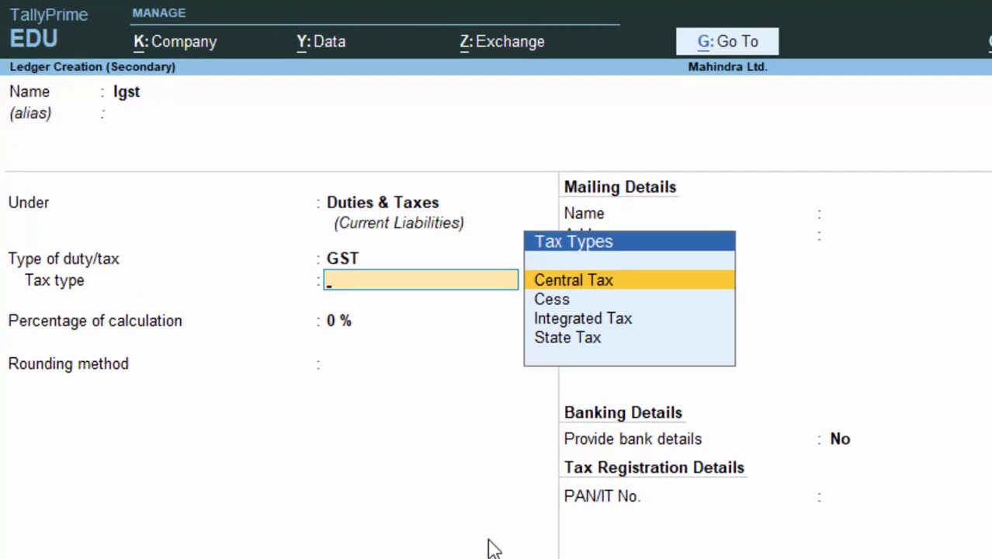
{"action": "key", "text": "Down"}
{"action": "key", "text": "Down"}
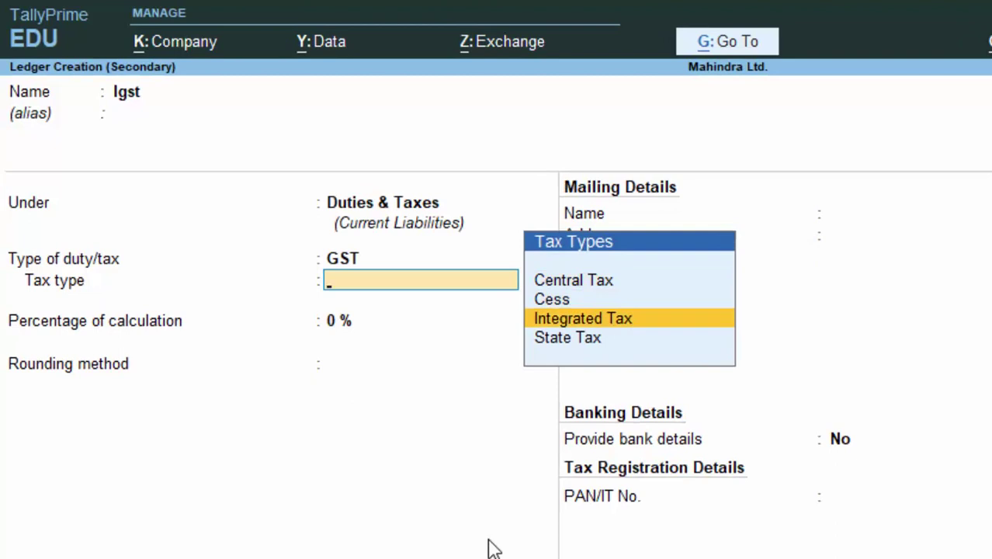
{"action": "key", "text": "Return"}
{"action": "key", "text": "Return"}
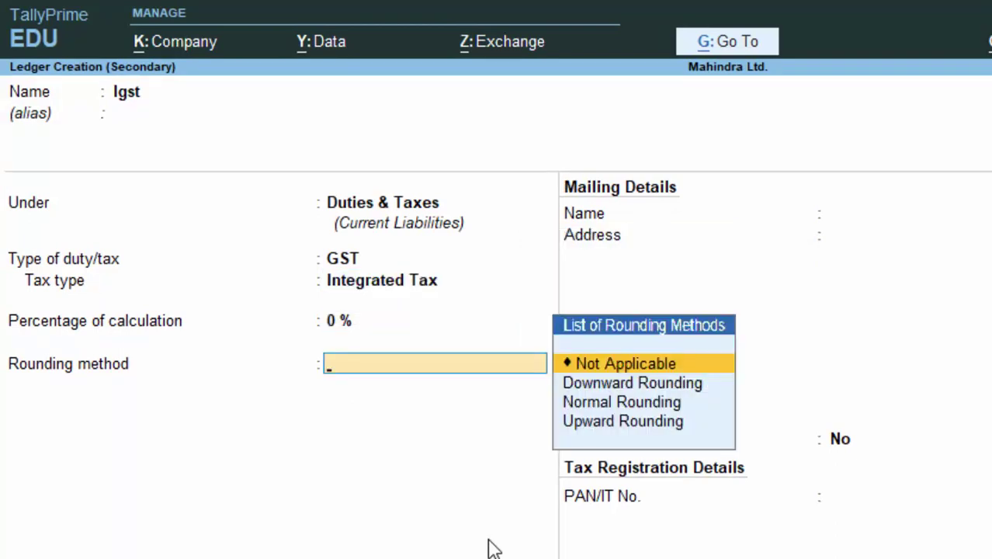
{"action": "key", "text": "Down"}
{"action": "key", "text": "Down"}
{"action": "key", "text": "Down"}
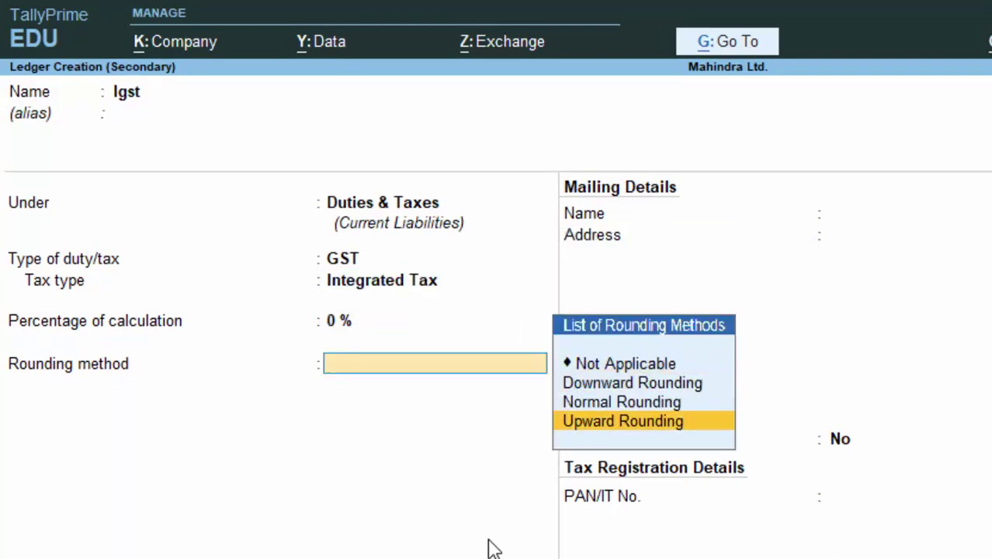
{"action": "key", "text": "Up"}
{"action": "key", "text": "Return"}
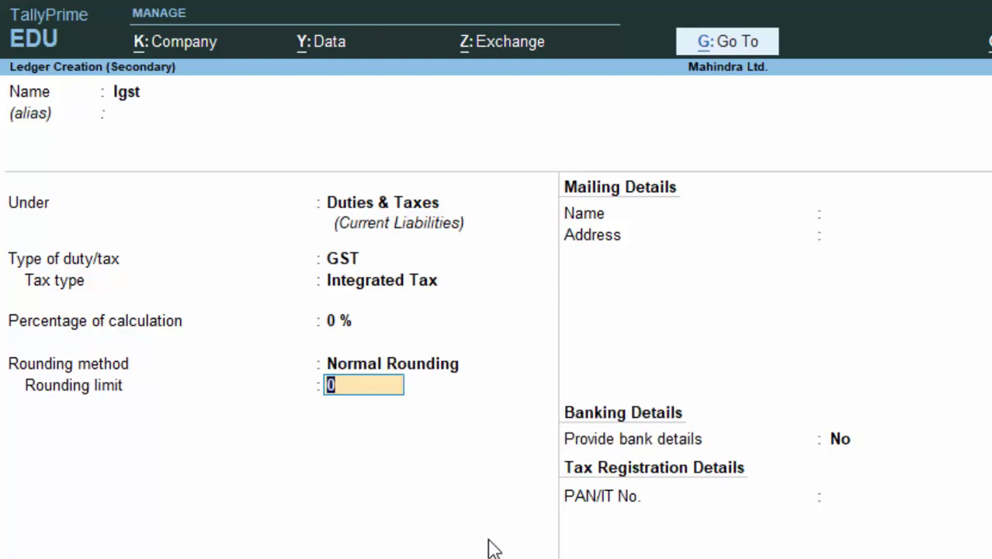
{"action": "key", "text": "Return"}
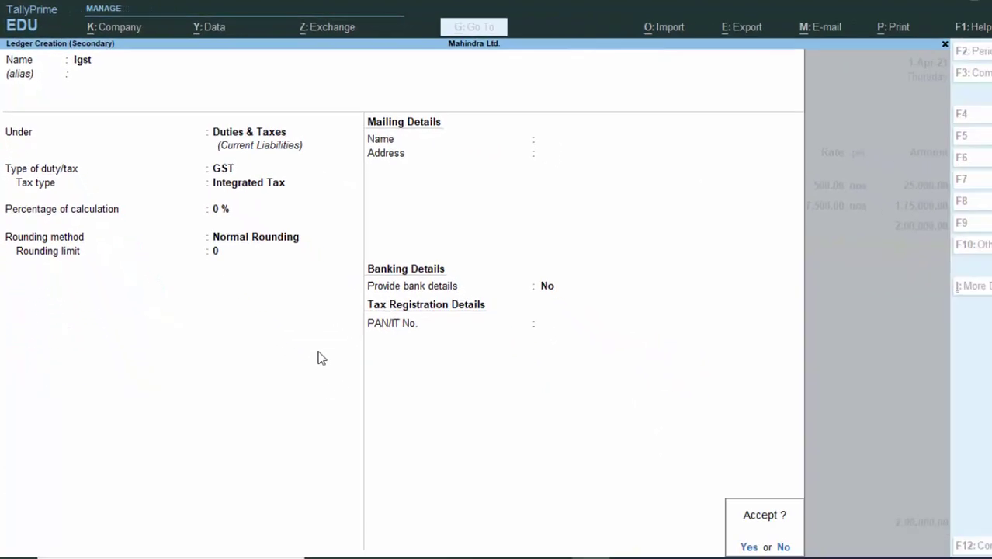
Step: Save the Igst ledger and accept its 42,000.00 amount on the voucher
{"action": "key", "text": "Return"}
{"action": "key", "text": "Return"}
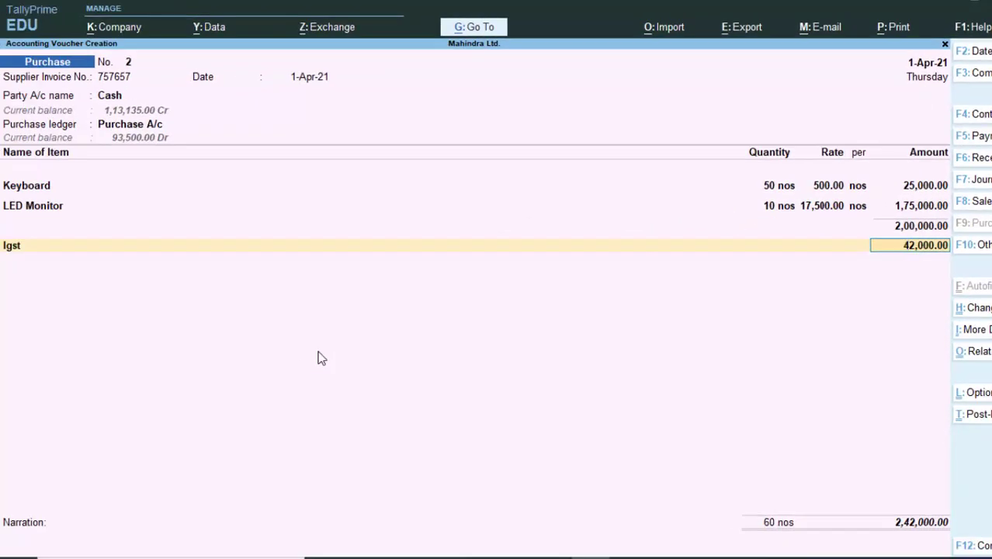
{"action": "key", "text": "ctrl"}
{"action": "key", "text": "Return"}
{"action": "key", "text": "Return"}
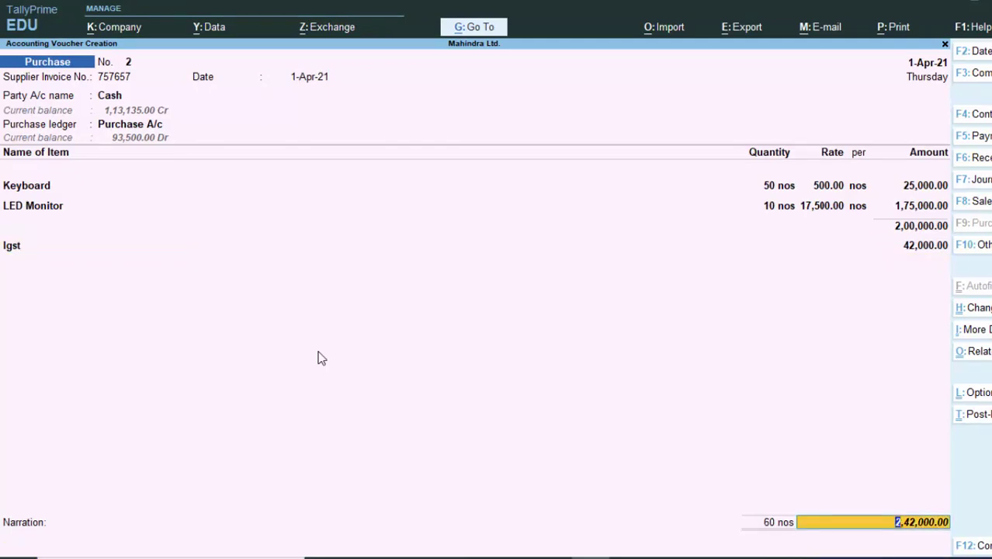
{"action": "key", "text": "Return"}
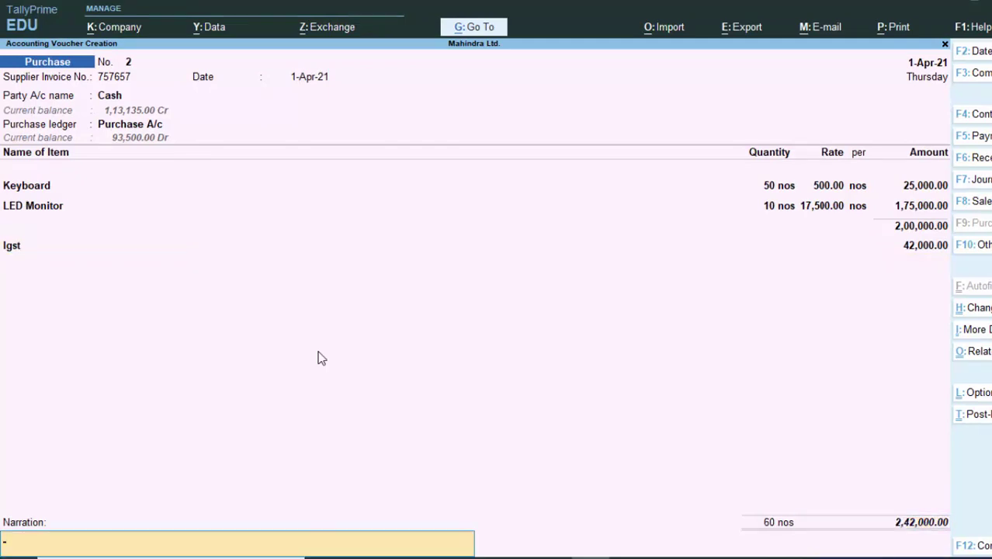
Step: Add narration 'The goods have beewn purchased.', save the voucher, and quit the blank one
{"action": "type", "text": "Th"}
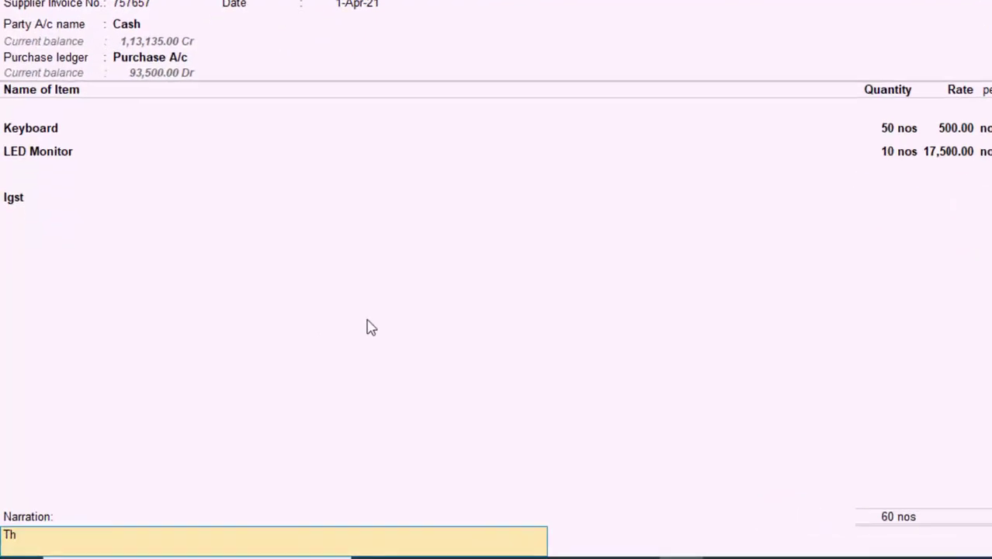
{"action": "type", "text": "e goods"}
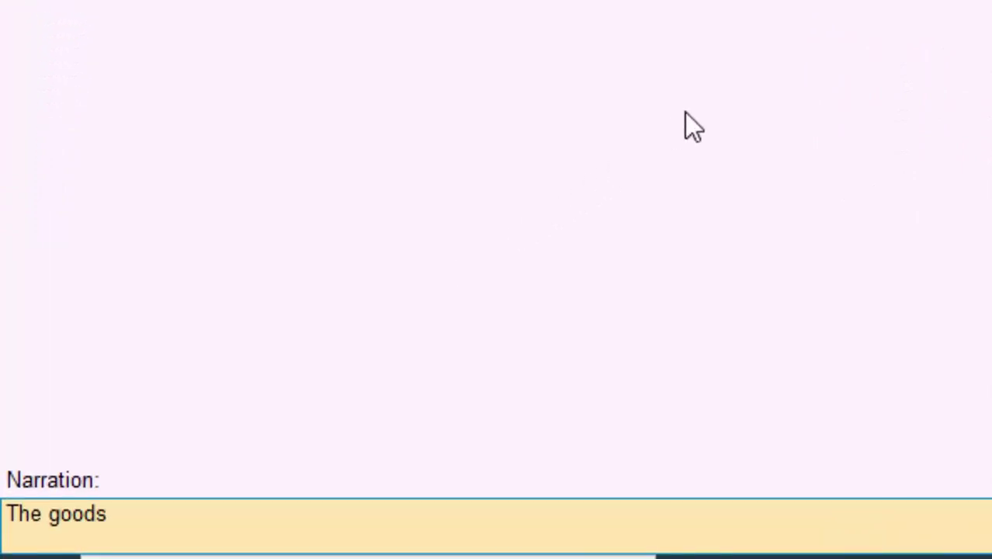
{"action": "type", "text": " h"}
{"action": "type", "text": "ave beewn purchased."}
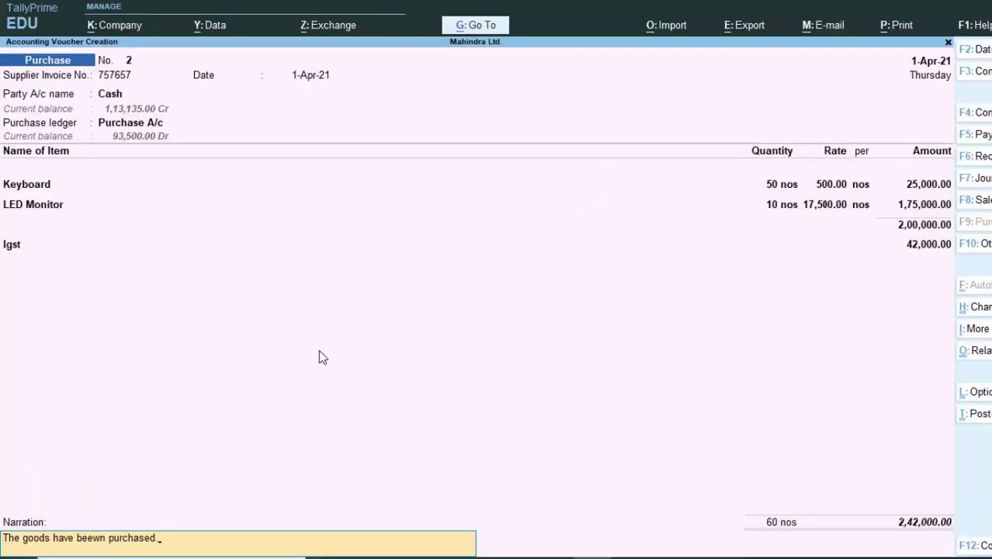
{"action": "key", "text": "ctrl"}
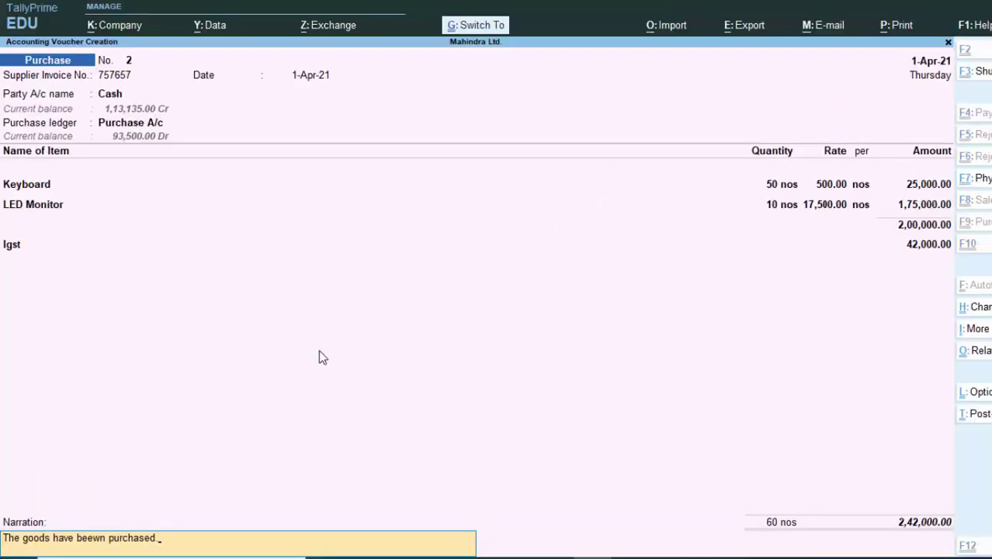
{"action": "key", "text": "ctrl+a"}
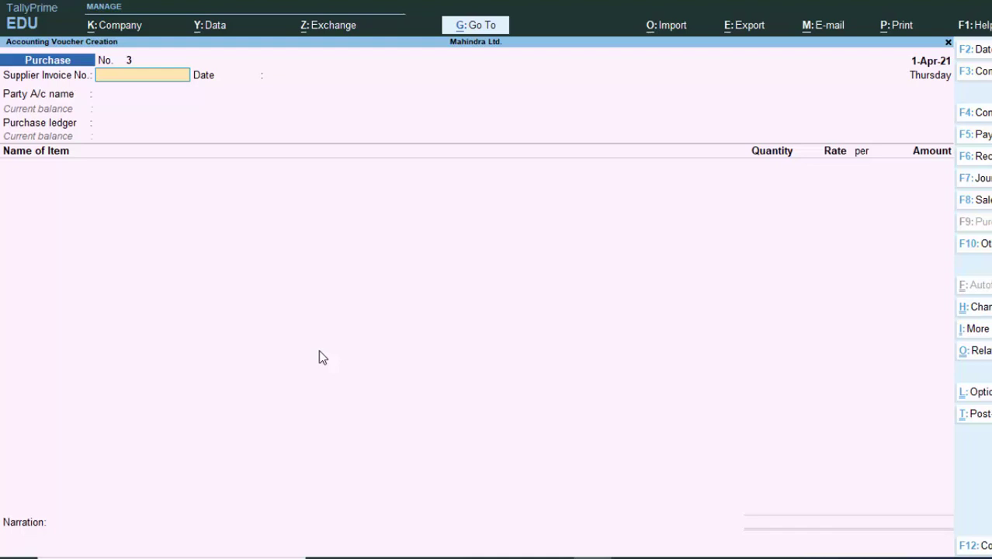
{"action": "key", "text": "Escape"}
{"action": "key", "text": "Return"}
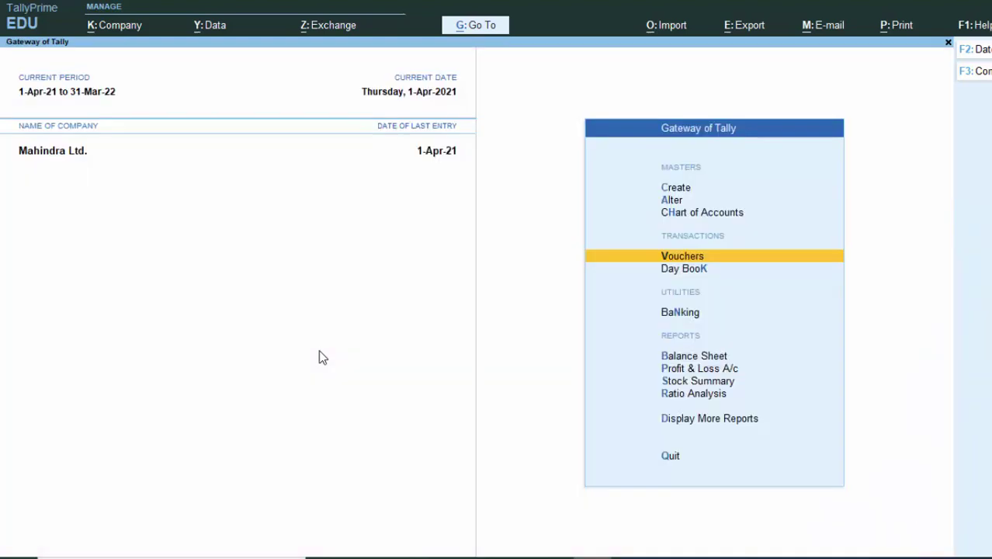
Step: Open purchase voucher No. 2 from the Day Book and print the current voucher
{"action": "key", "text": "k"}
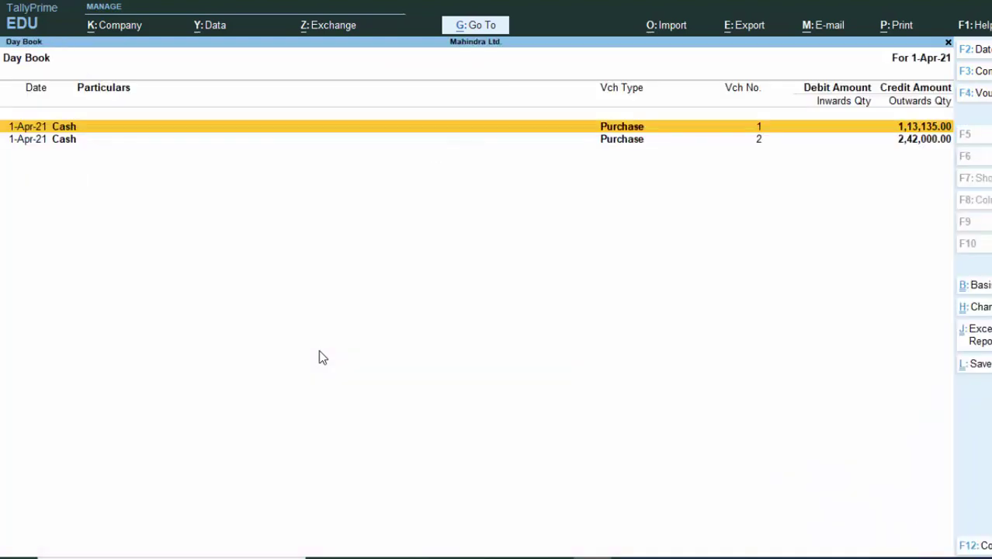
{"action": "key", "text": "Down"}
{"action": "key", "text": "Return"}
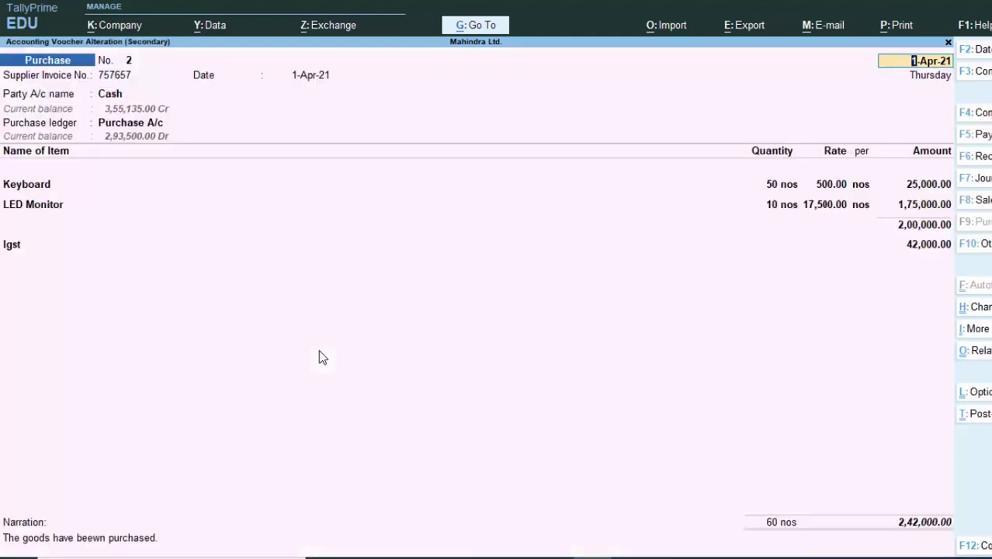
{"action": "key", "text": "alt"}
{"action": "key", "text": "alt+p"}
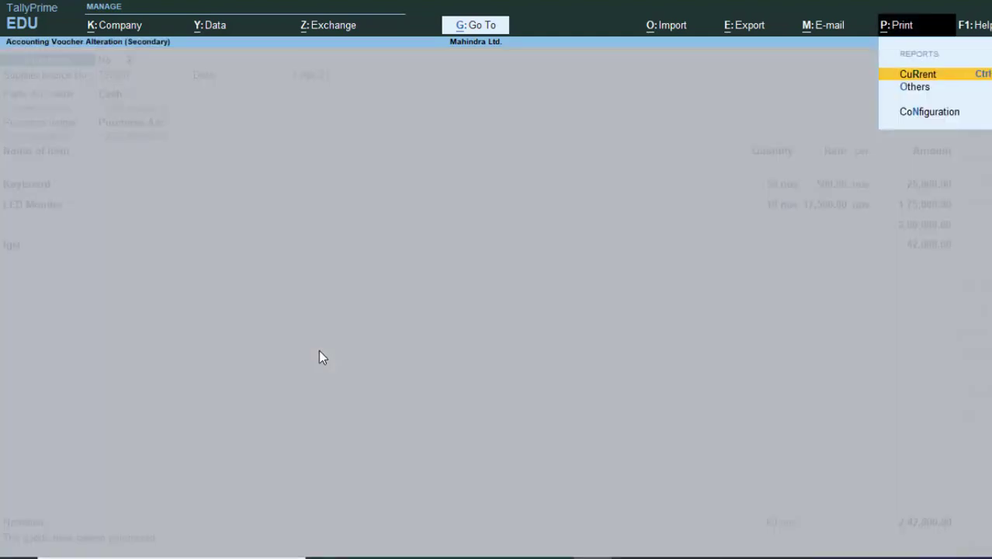
{"action": "key", "text": "Return"}
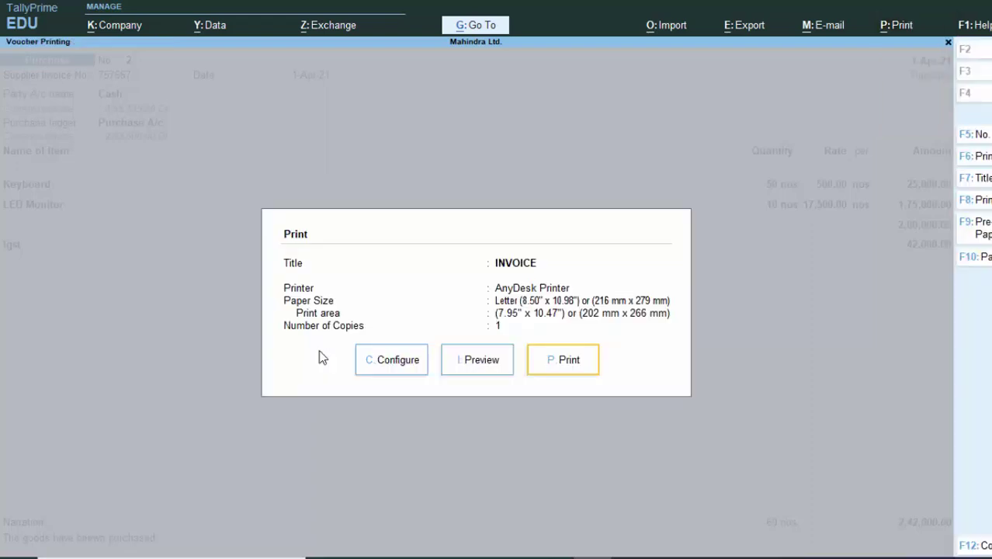
Step: Preview the INVOICE zoomed in, scroll through the items and Igst, then close it
{"action": "key", "text": "i"}
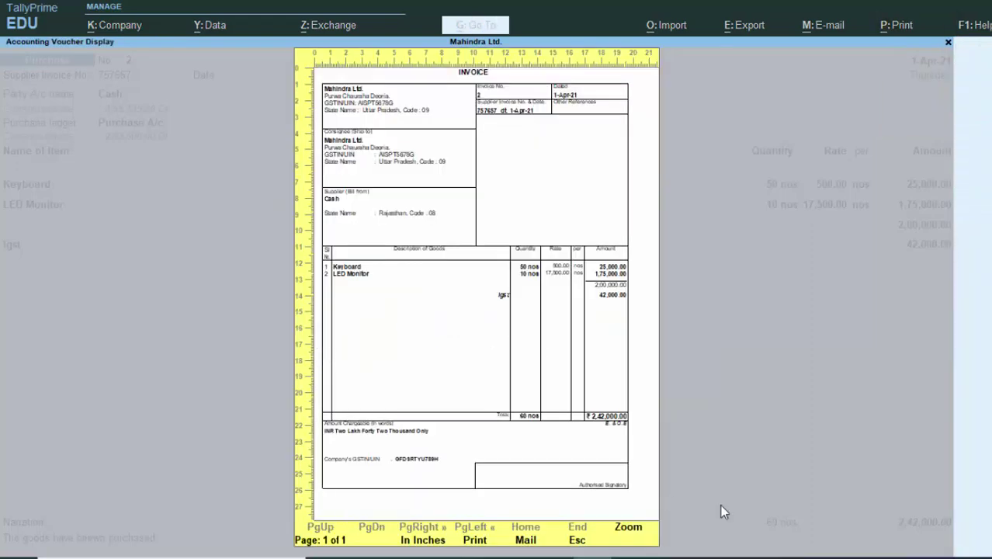
{"action": "left_click", "coordinate": [632, 530]}
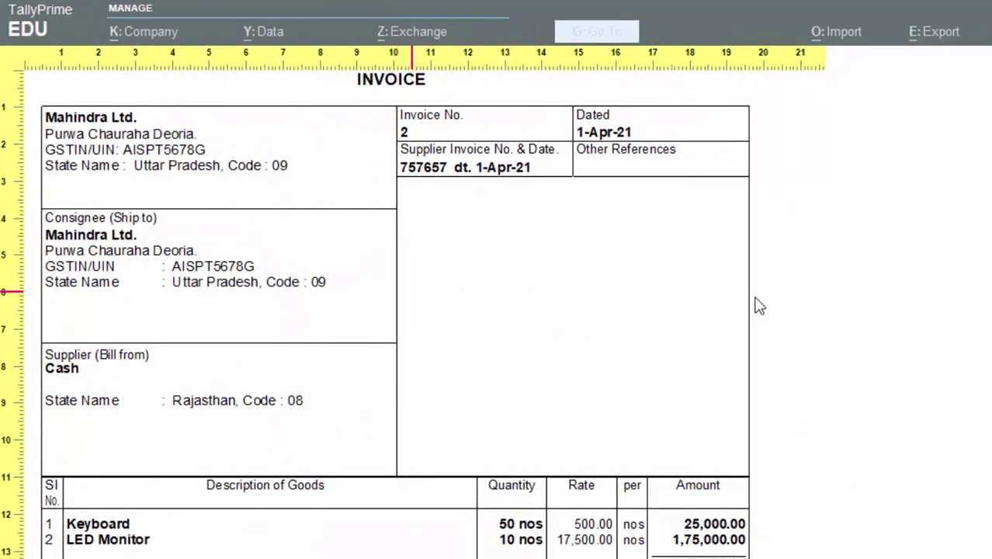
{"action": "scroll", "coordinate": [716, 305], "scroll_direction": "down", "scroll_amount": 2}
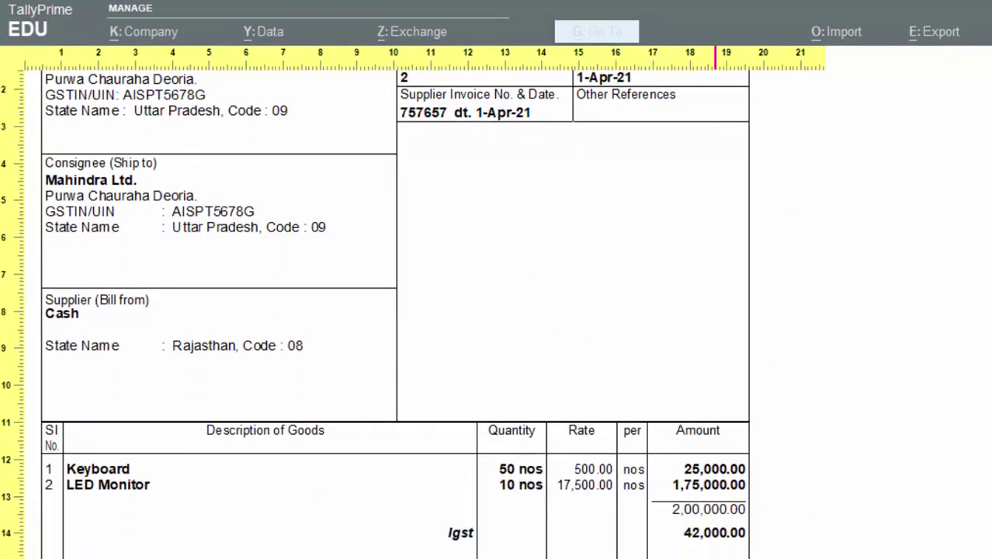
{"action": "scroll", "coordinate": [716, 305], "scroll_direction": "up", "scroll_amount": 2}
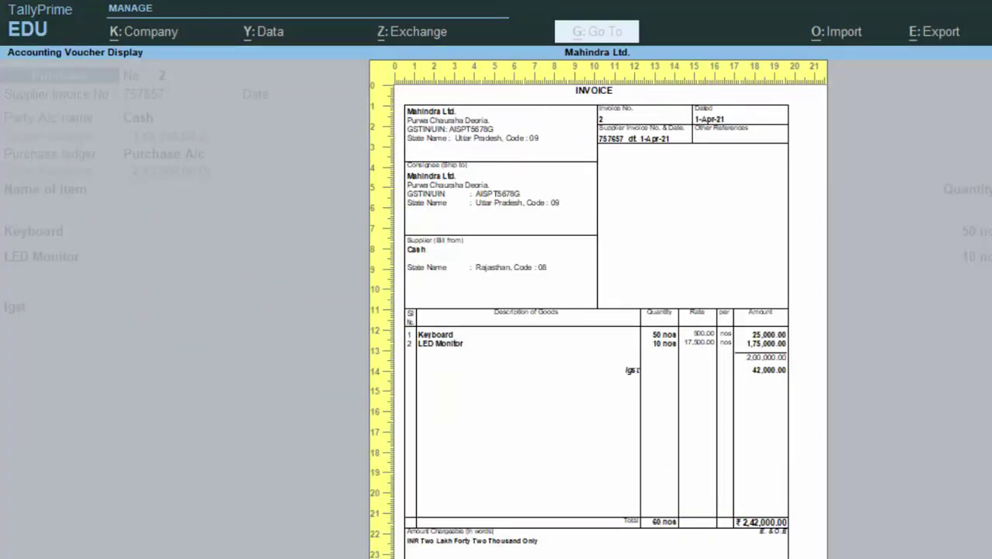
{"action": "key", "text": "Escape"}
Step: Close the print settings, confirm quitting voucher No. 2 with Y, and exit alteration
{"action": "key", "text": "Escape"}
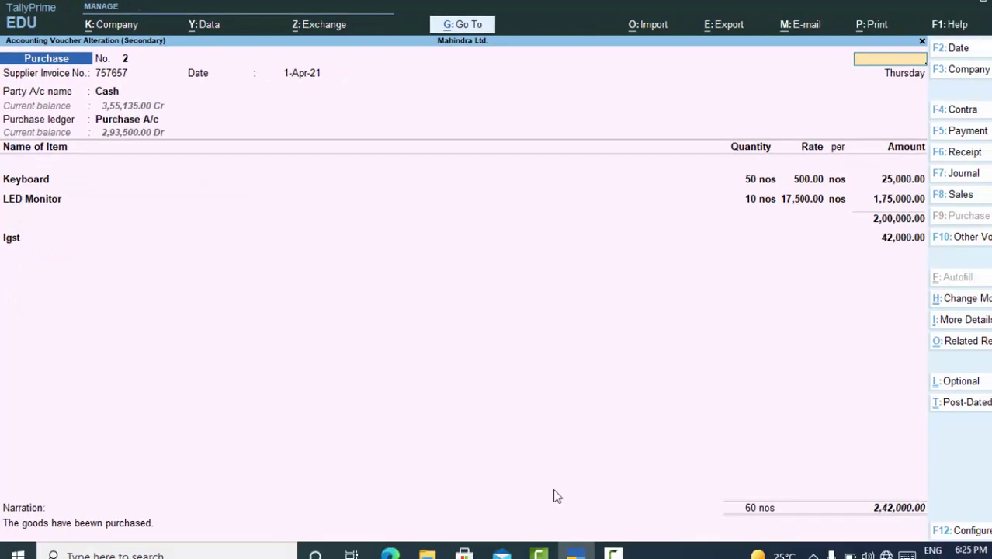
{"action": "key", "text": "Escape"}
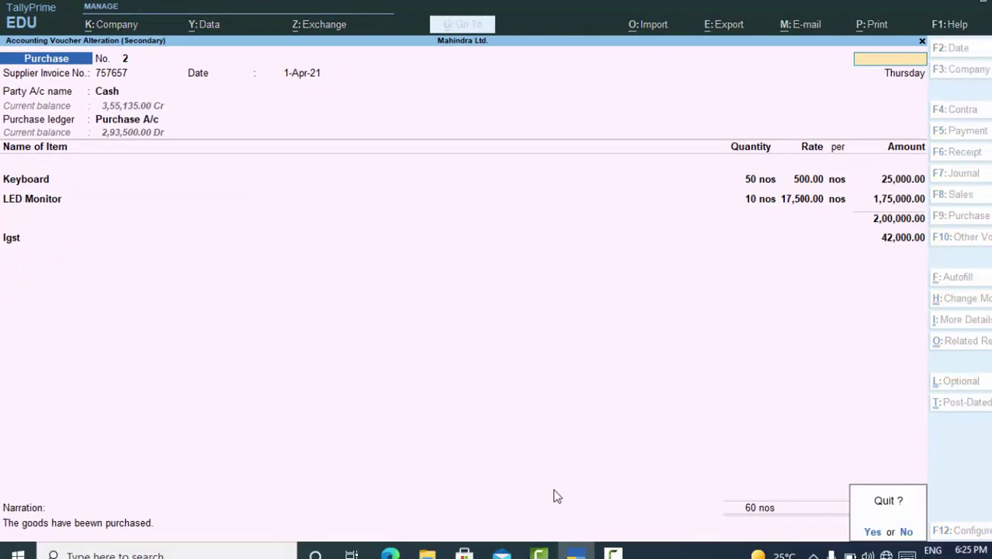
{"action": "key", "text": "y"}
{"action": "key", "text": "Escape"}
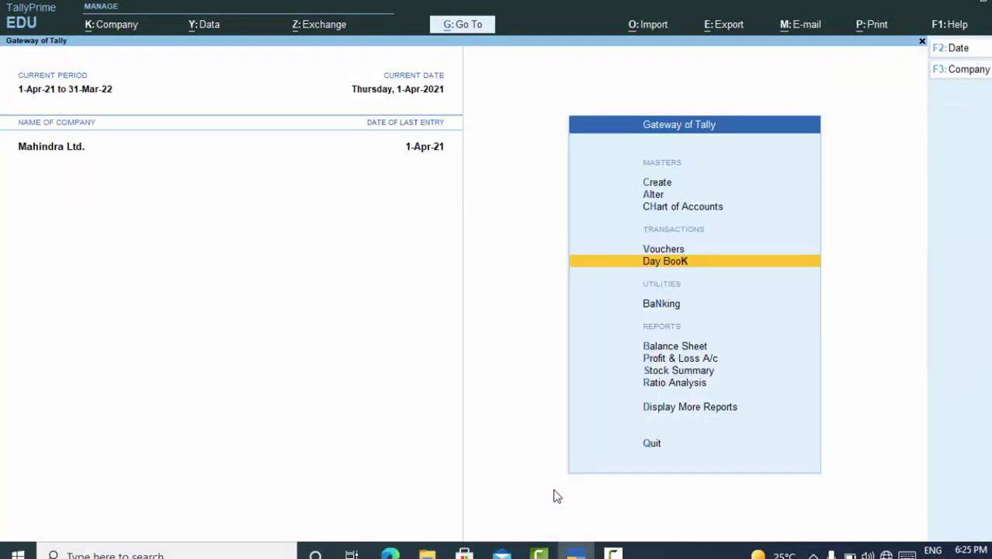